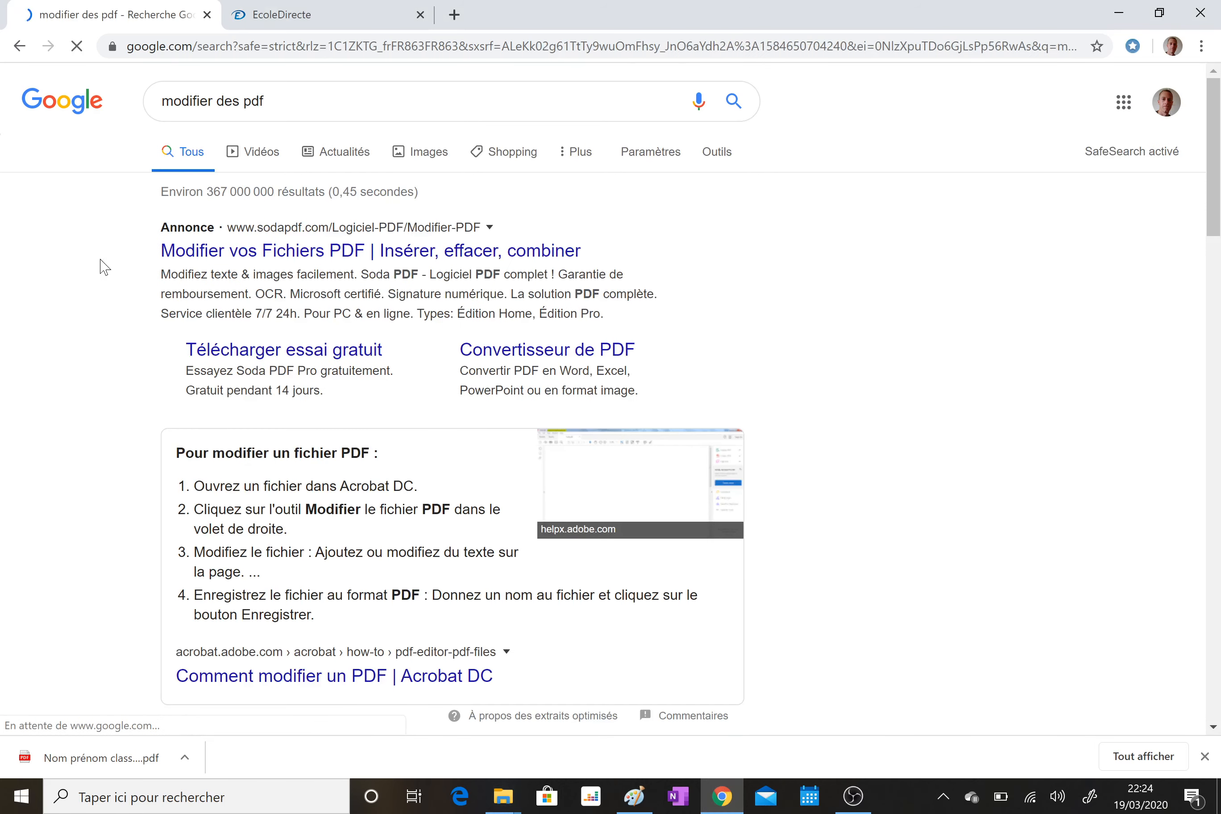
Find Smallpdf's online PDF editor in the search results and load "Nom prénom classe DM" from the Devoirs à corriger folder into it.
{"action": "scroll", "coordinate": [105, 267], "scroll_direction": "down", "scroll_amount": 12}
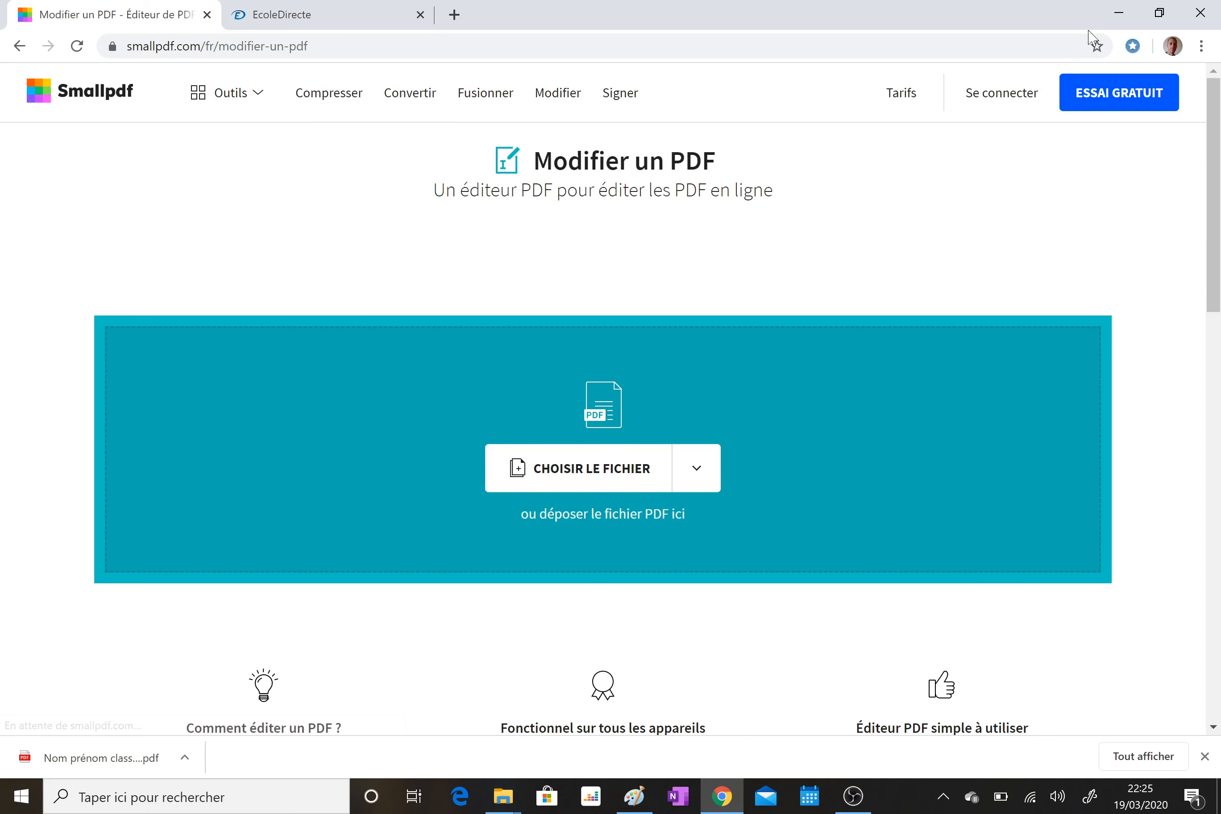
{"action": "left_click", "coordinate": [1161, 14]}
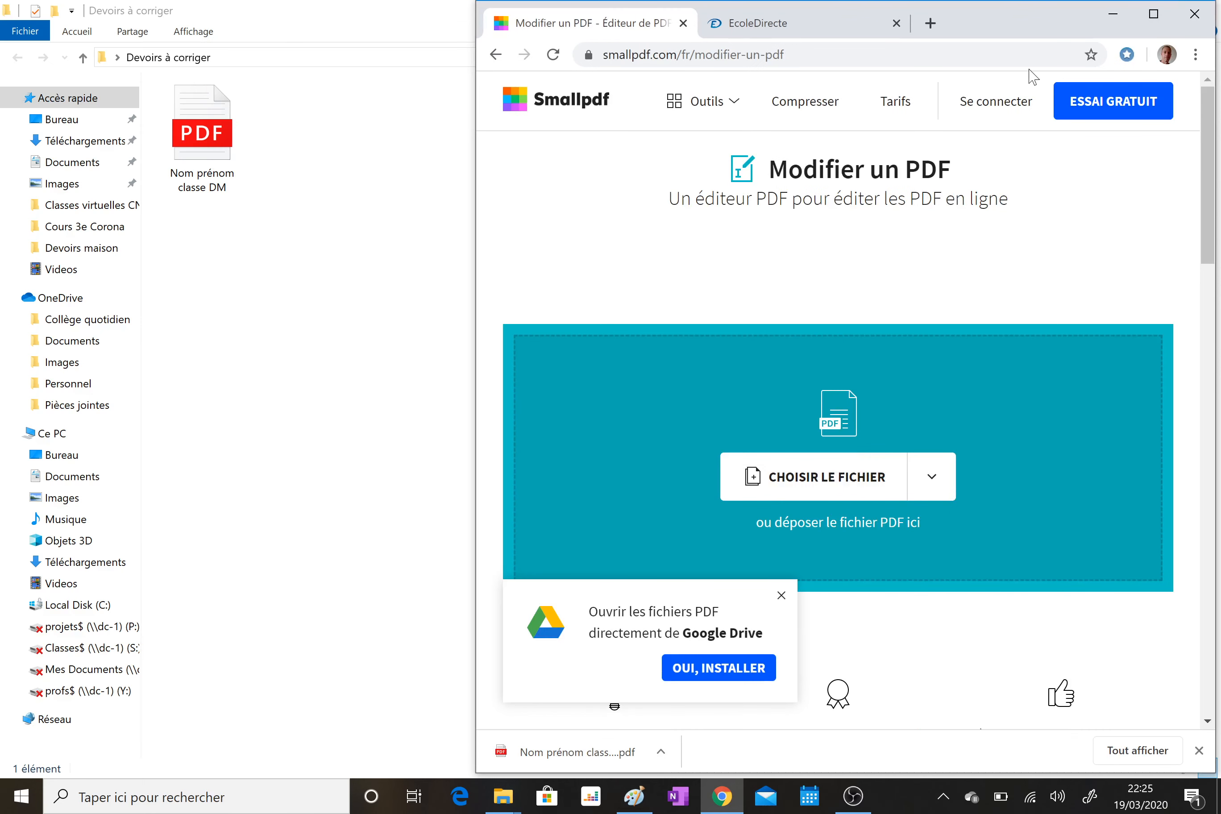
{"action": "left_click_drag", "start_coordinate": [225, 173], "coordinate": [817, 491]}
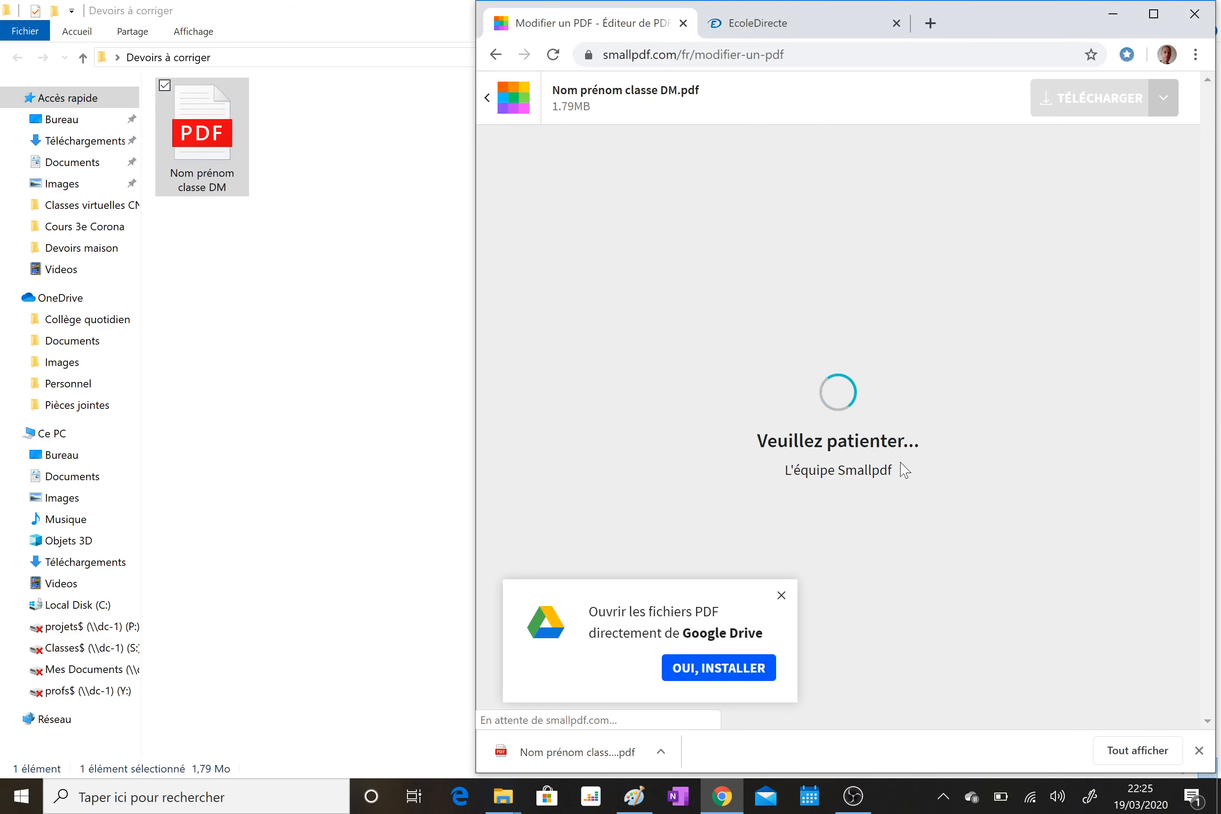
{"action": "left_click", "coordinate": [781, 595]}
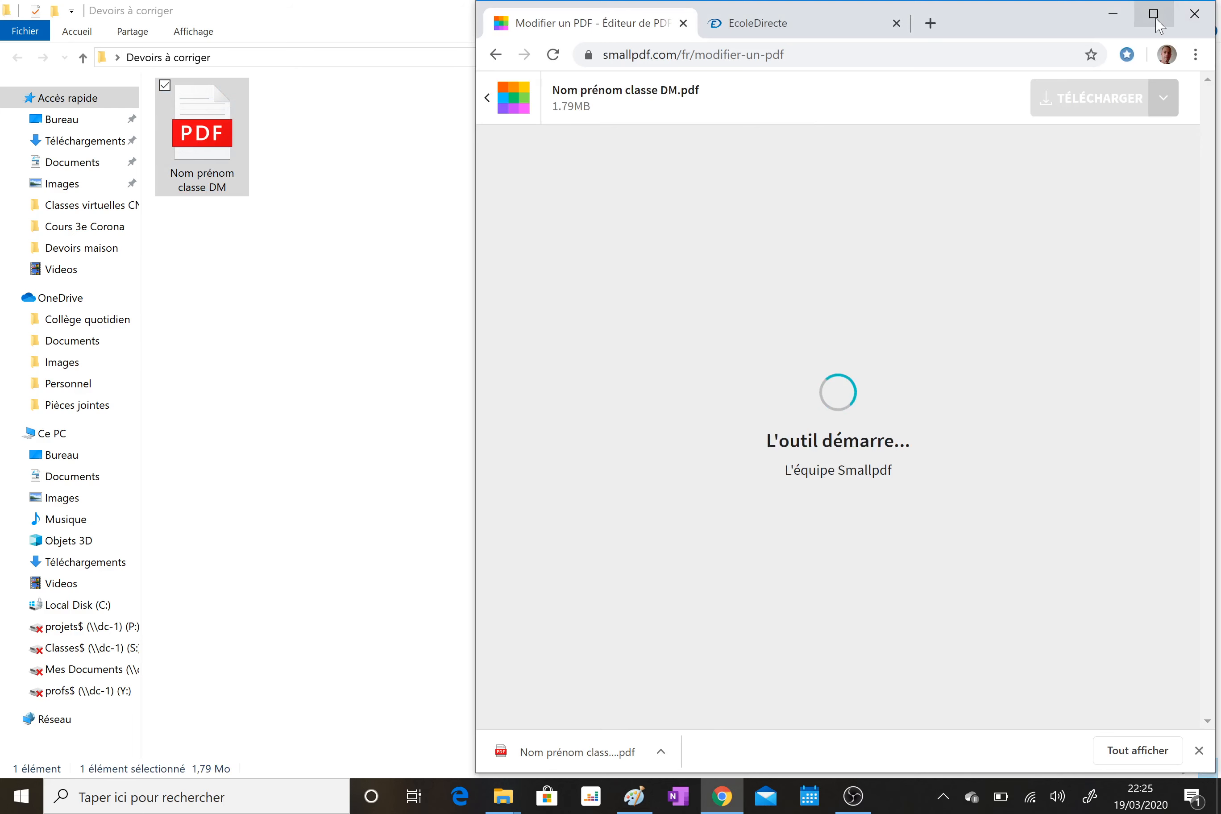
{"action": "left_click", "coordinate": [1153, 14]}
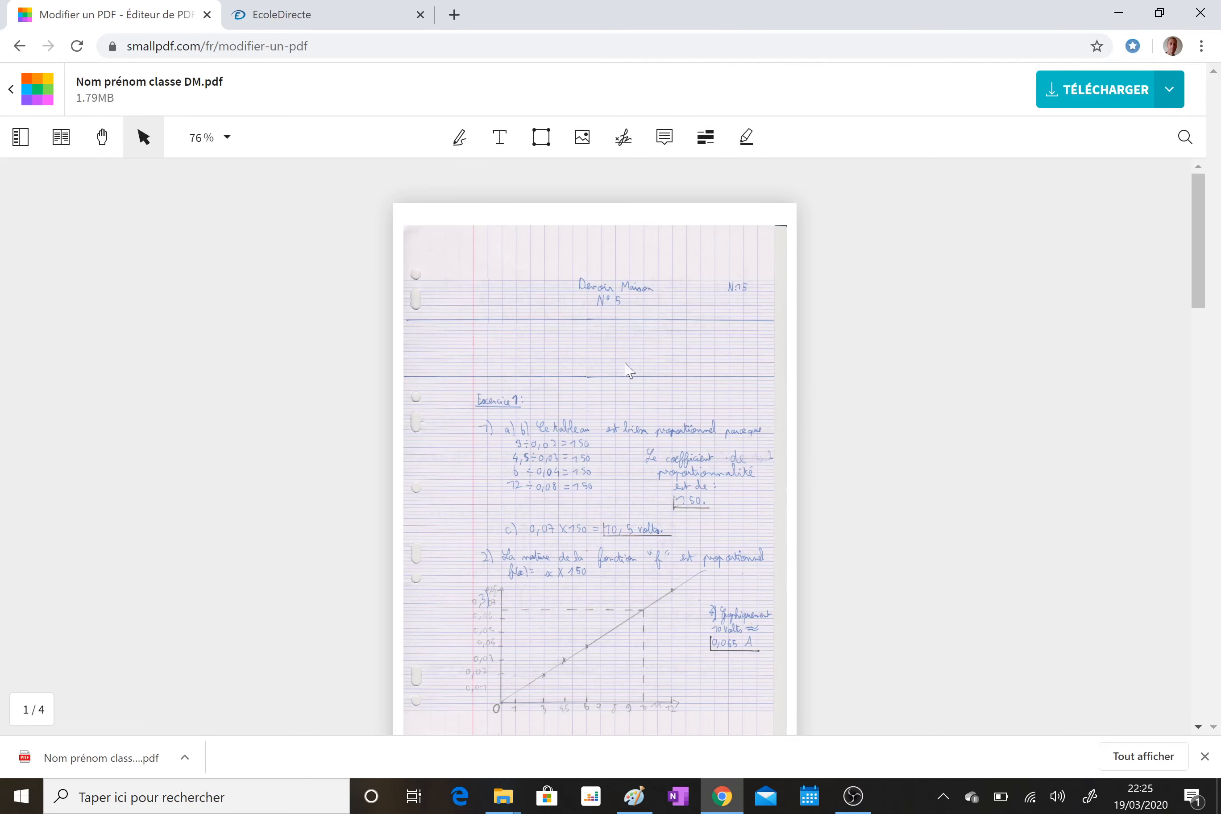
Set the document zoom to 150%.
{"action": "left_click", "coordinate": [241, 146]}
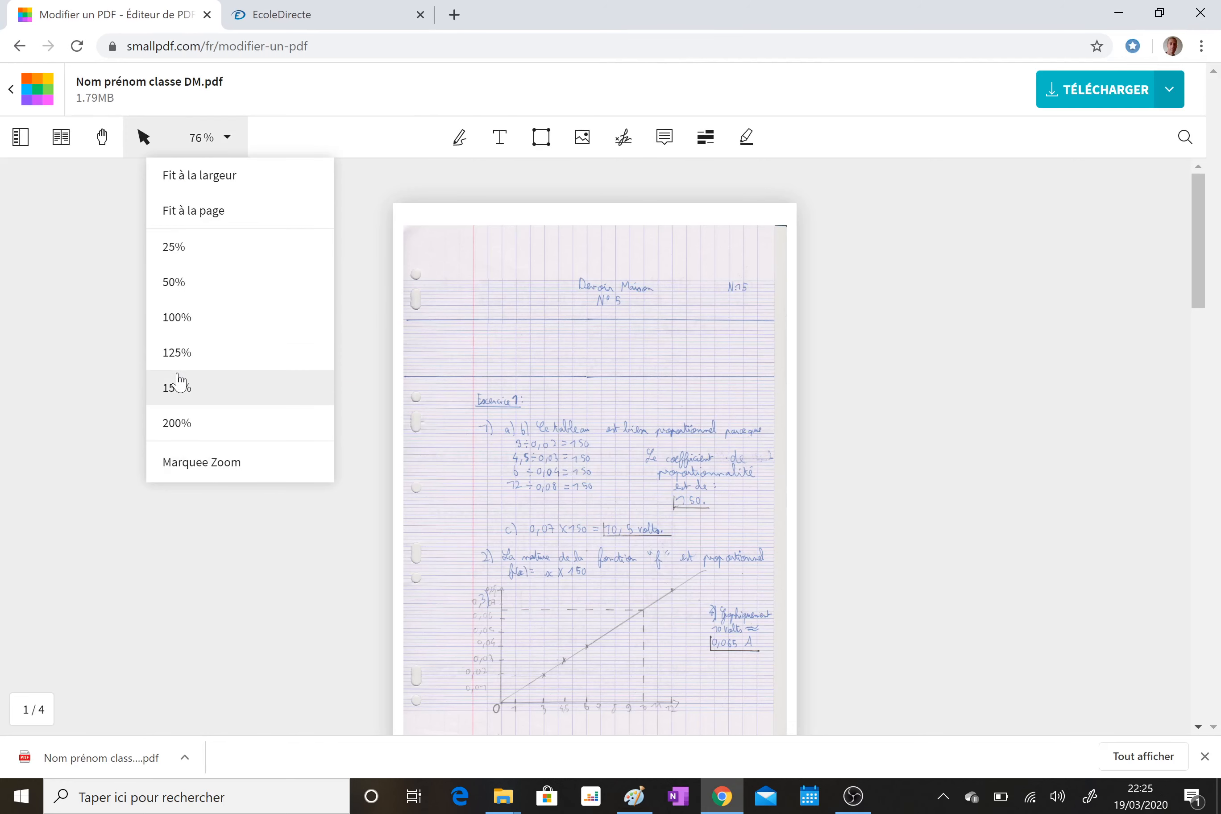
{"action": "left_click", "coordinate": [179, 387]}
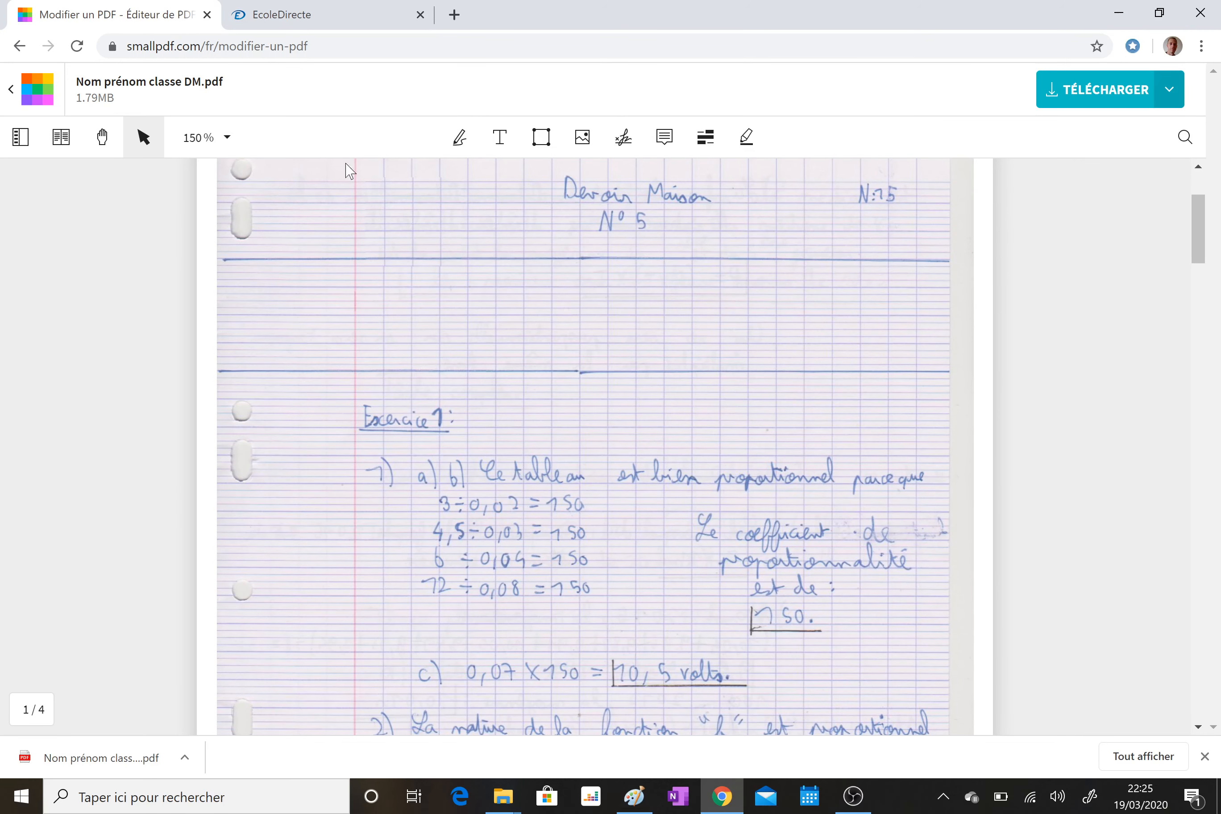
{"action": "left_click", "coordinate": [228, 139]}
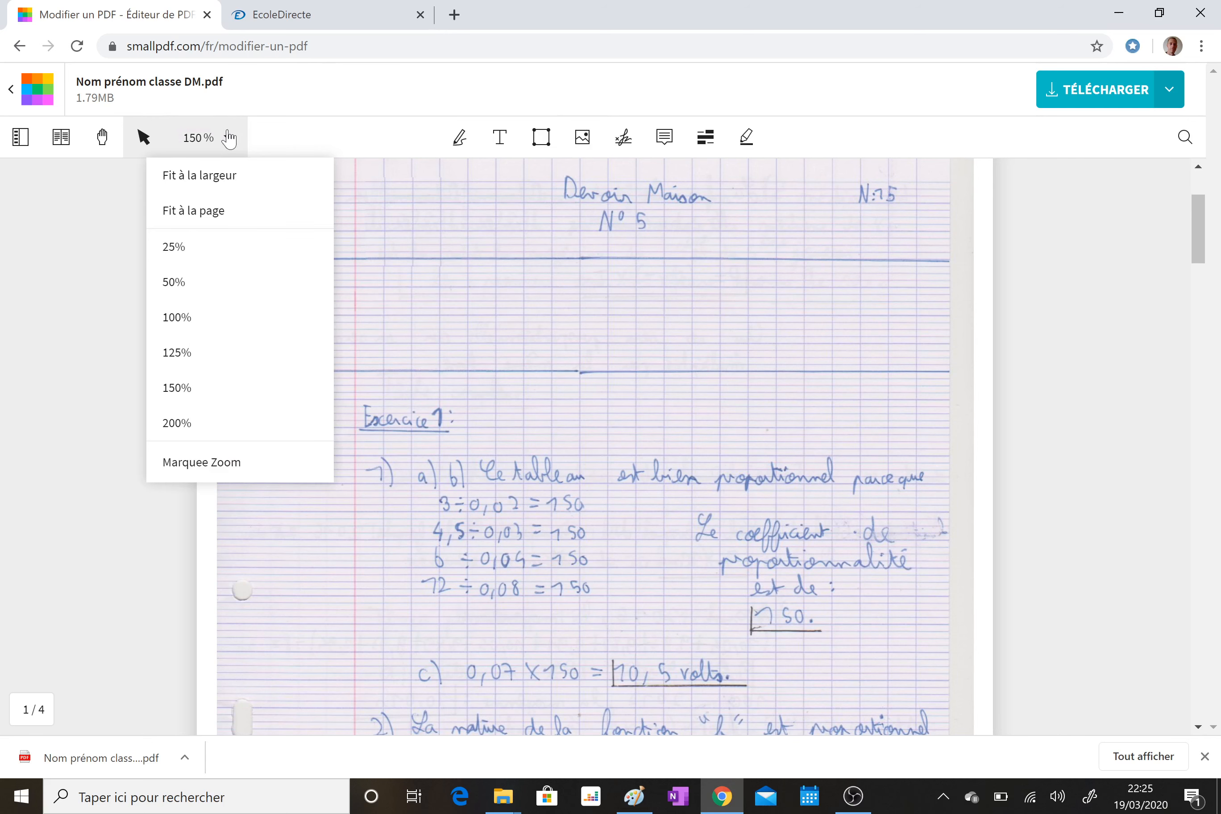
{"action": "left_click", "coordinate": [228, 139]}
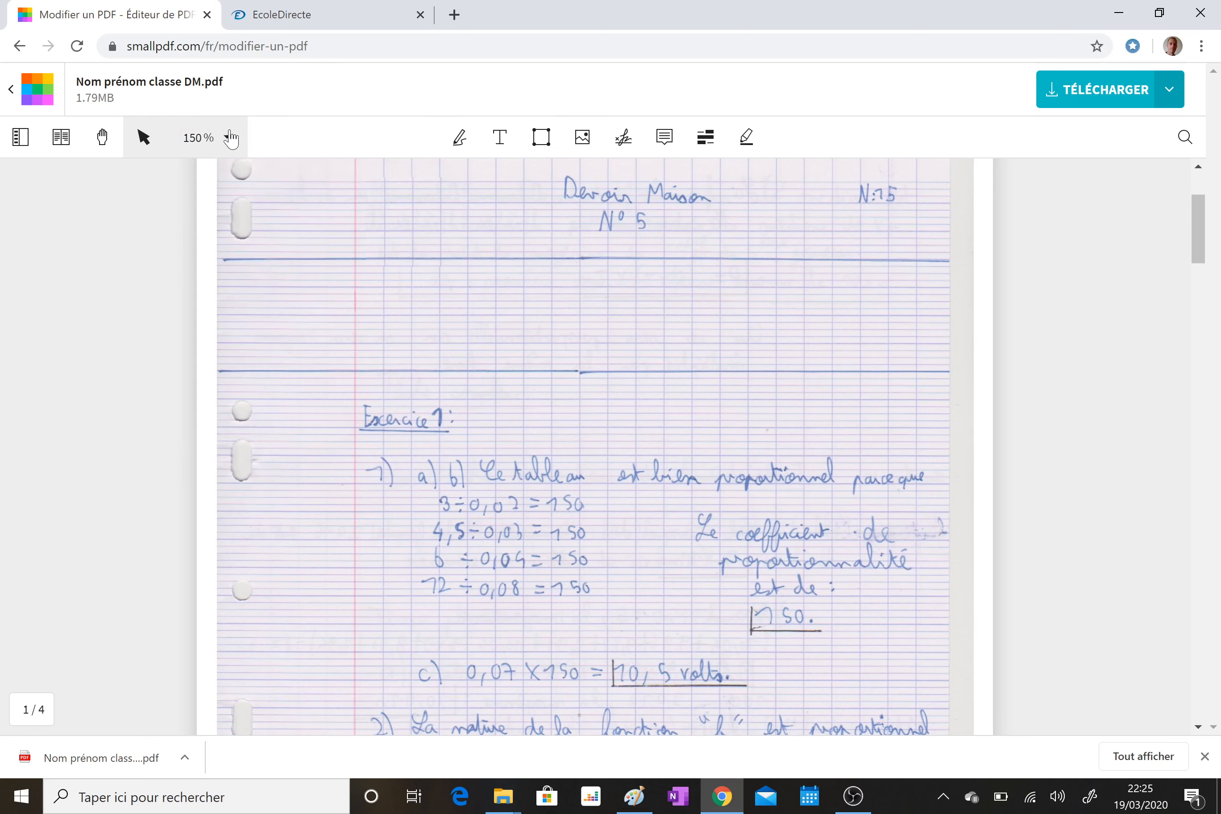
With the red 4 pt freehand pen, underline the first 150 result in Exercice 1, and strike through the fourth one and the boxed coefficient.
{"action": "left_click", "coordinate": [462, 149]}
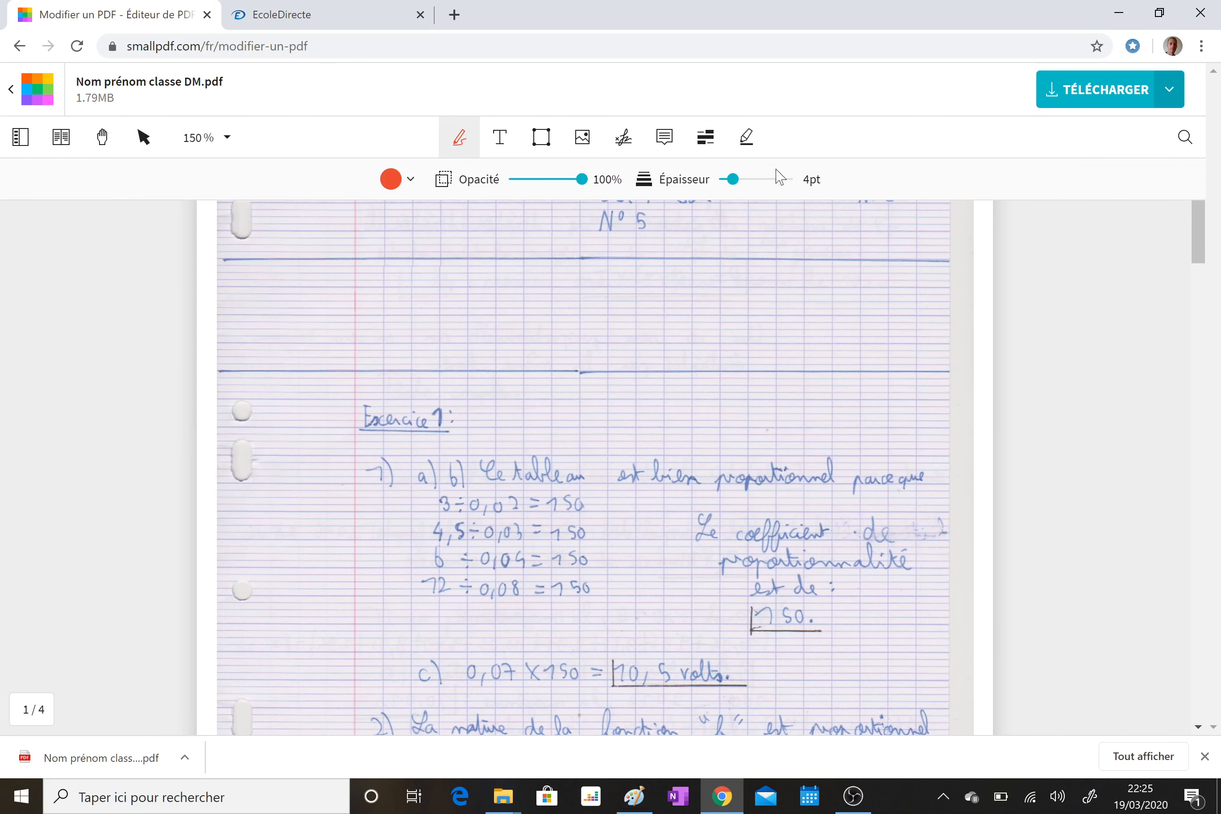
{"action": "left_click_drag", "start_coordinate": [733, 181], "coordinate": [733, 181]}
{"action": "left_click_drag", "start_coordinate": [562, 516], "coordinate": [597, 514]}
{"action": "scroll", "coordinate": [630, 537], "scroll_direction": "down", "scroll_amount": 2}
{"action": "left_click_drag", "start_coordinate": [559, 486], "coordinate": [583, 520]}
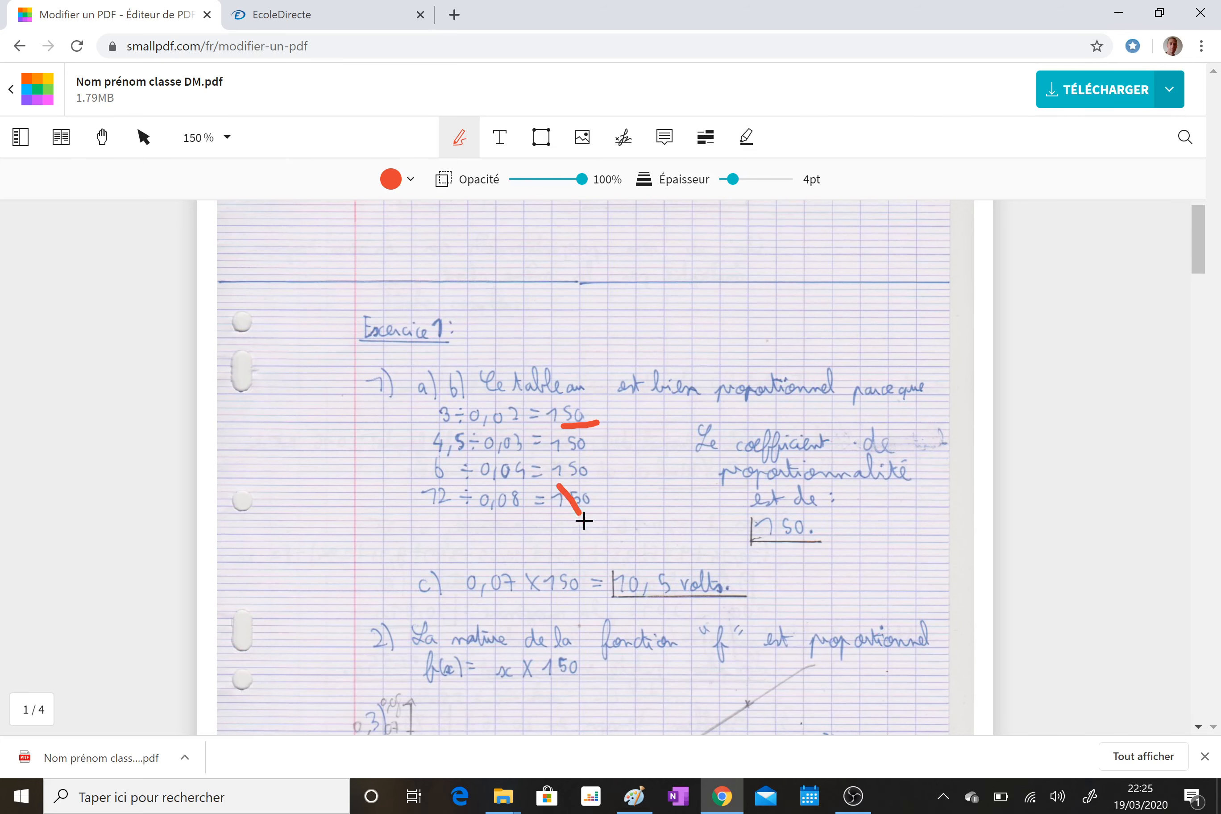
{"action": "left_click_drag", "start_coordinate": [745, 502], "coordinate": [801, 542]}
Circle the 10,5 in answer c) in red and scribble a red zigzag over answer 4) beside the graph.
{"action": "scroll", "coordinate": [700, 511], "scroll_direction": "down", "scroll_amount": 2}
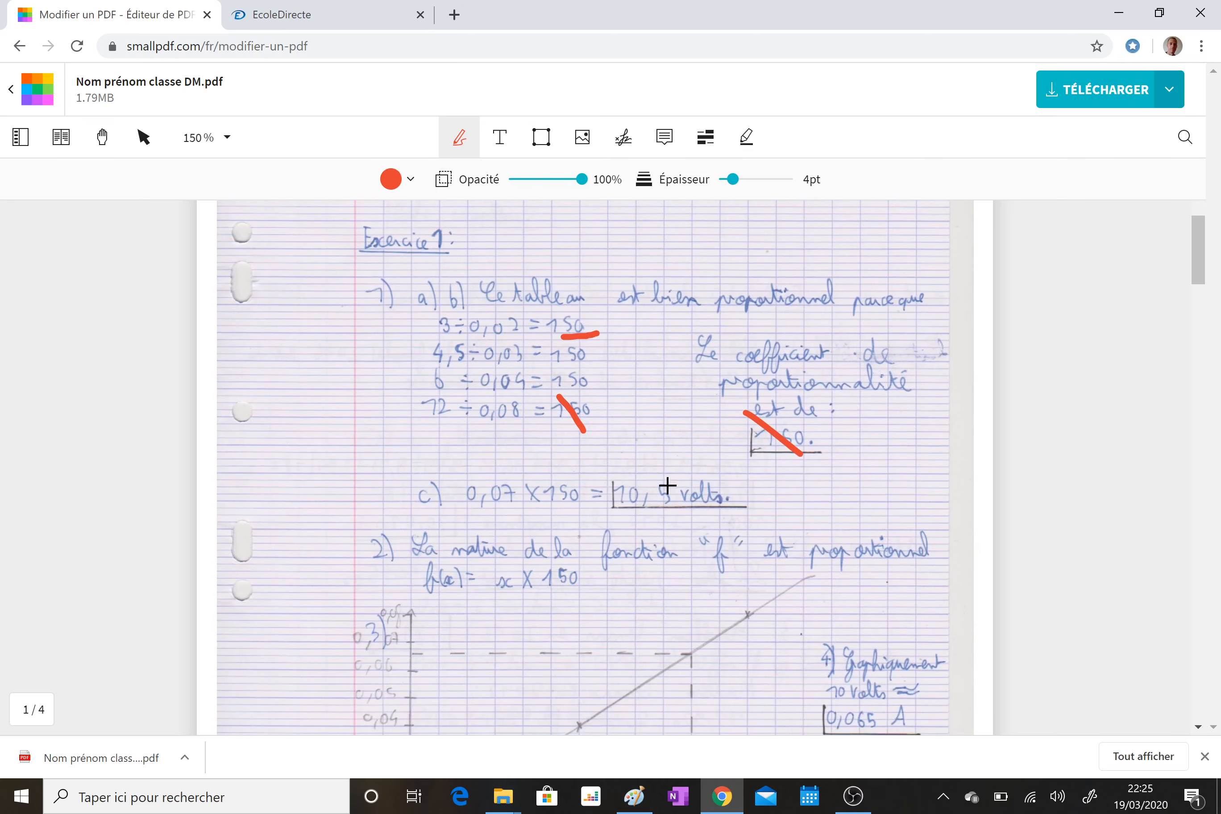
{"action": "mouse_move", "coordinate": [663, 490]}
{"action": "left_mouse_down"}
{"action": "mouse_move", "coordinate": [627, 474]}
{"action": "mouse_move", "coordinate": [643, 512]}
{"action": "mouse_move", "coordinate": [668, 481]}
{"action": "left_mouse_up"}
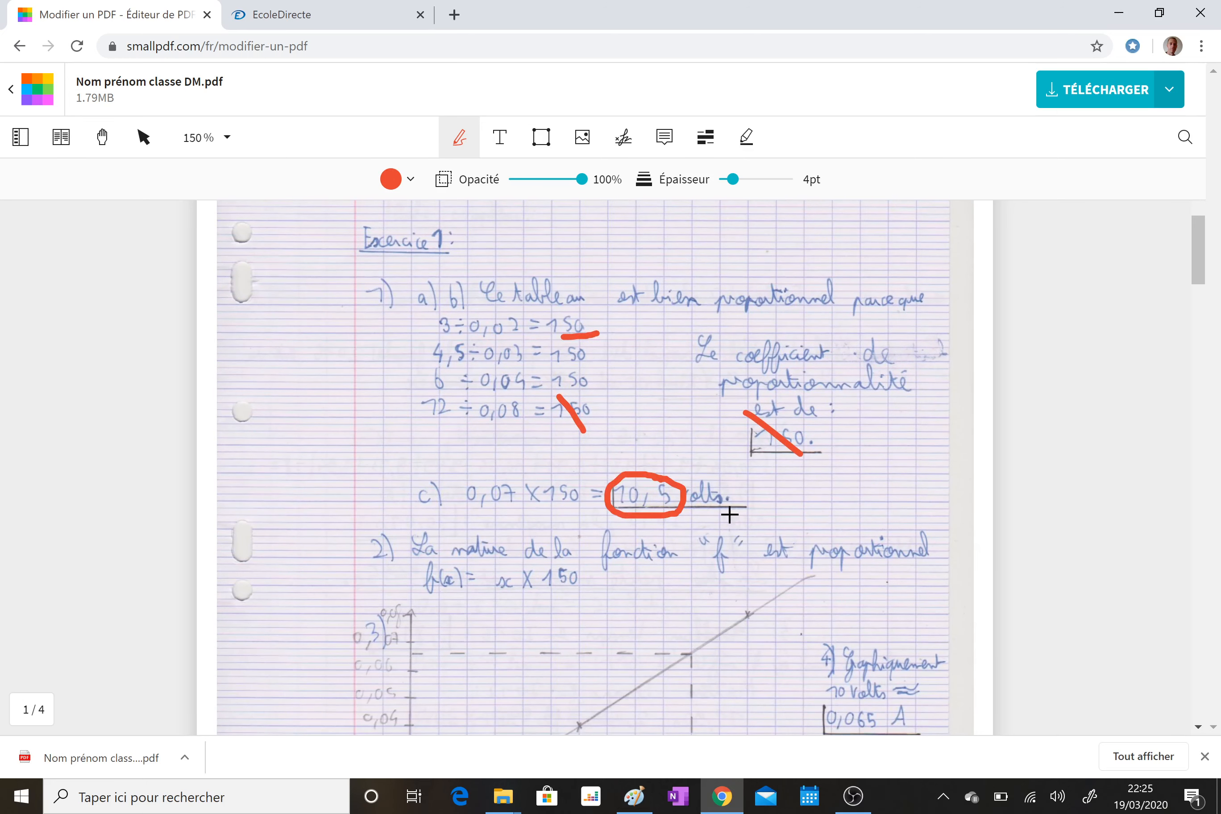
{"action": "scroll", "coordinate": [752, 518], "scroll_direction": "down", "scroll_amount": 5}
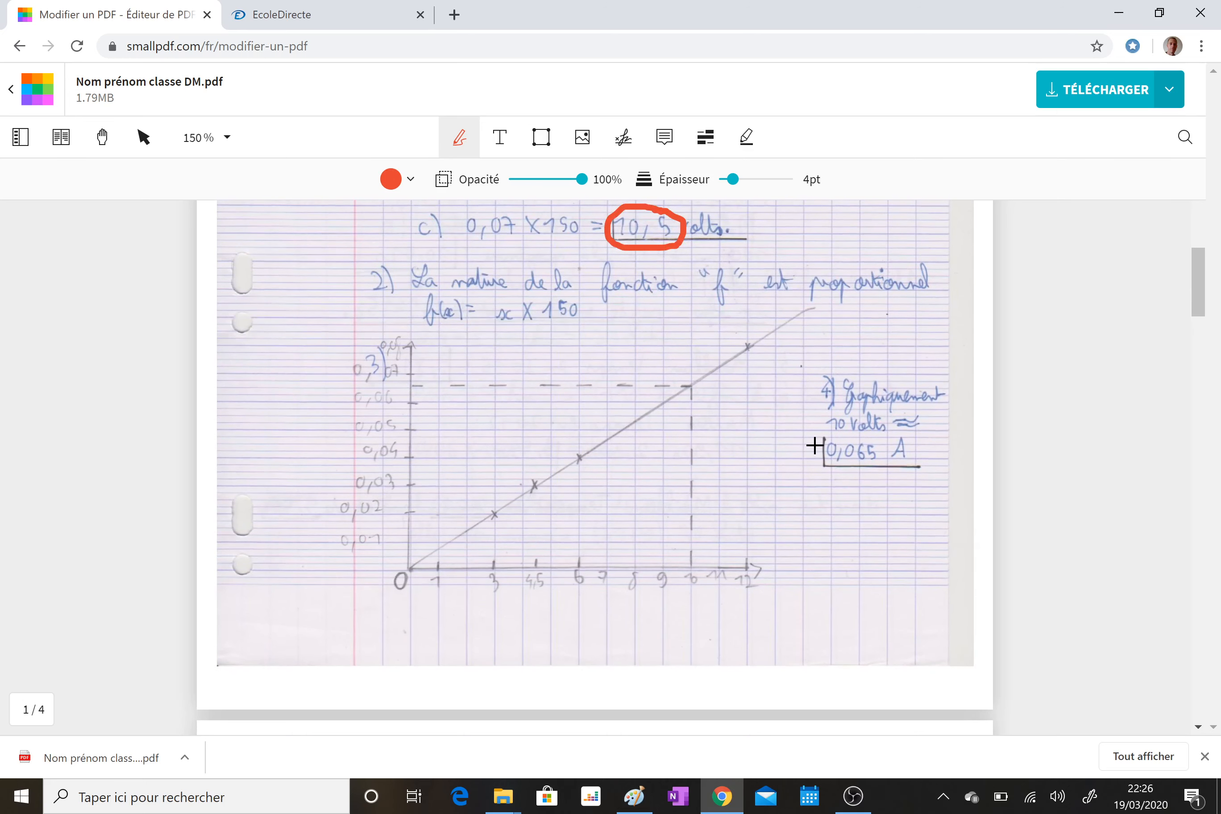
{"action": "mouse_move", "coordinate": [831, 401]}
{"action": "left_mouse_down"}
{"action": "mouse_move", "coordinate": [874, 471]}
{"action": "mouse_move", "coordinate": [907, 457]}
{"action": "left_mouse_up"}
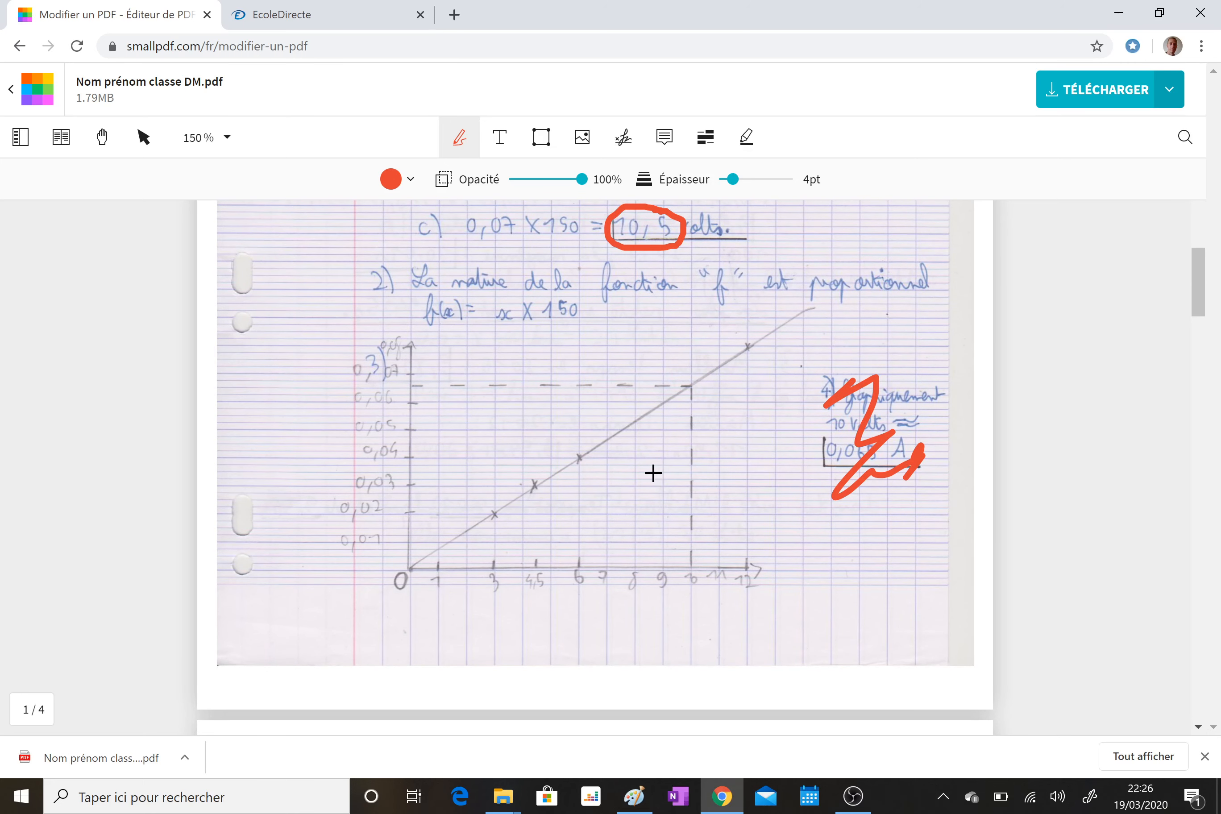
Add the red 12 pt text comment "Bien" beside the boxed power formula on page 2.
{"action": "scroll", "coordinate": [649, 455], "scroll_direction": "up", "scroll_amount": 12}
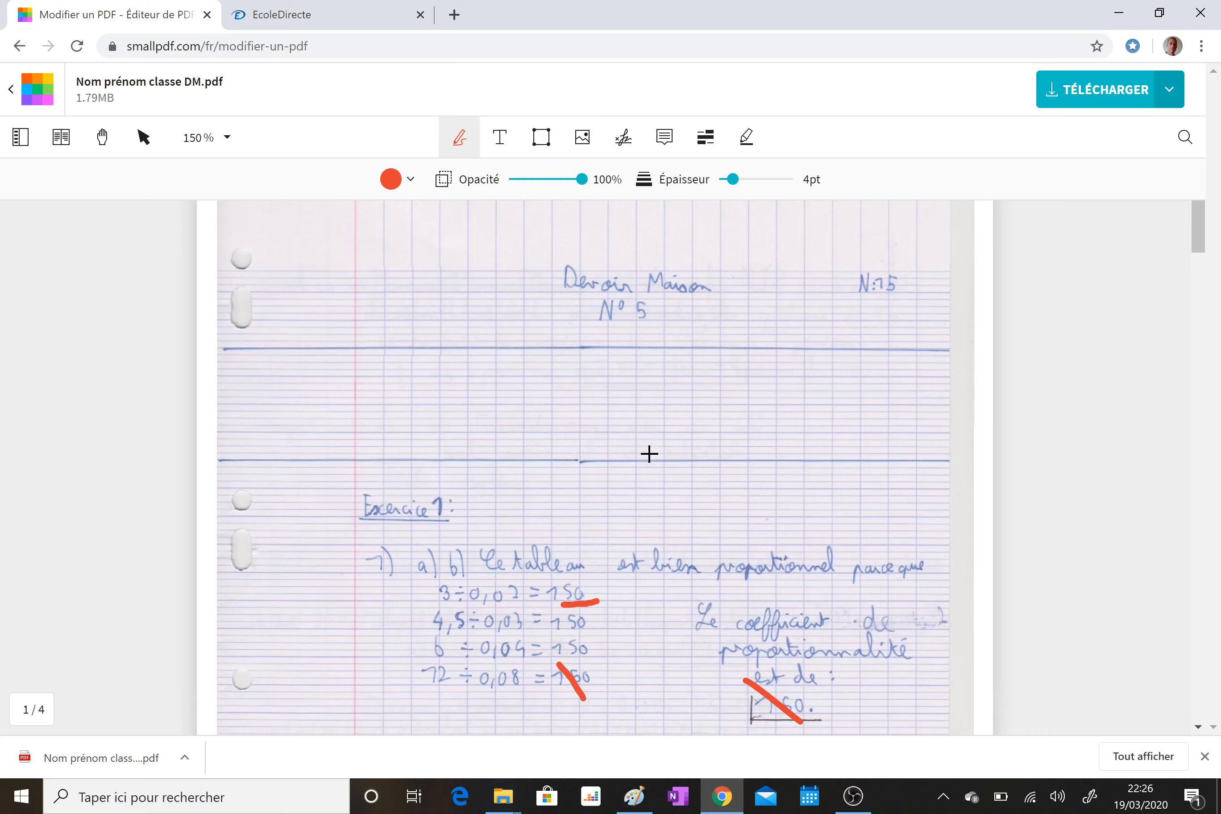
{"action": "scroll", "coordinate": [615, 443], "scroll_direction": "down", "scroll_amount": 18}
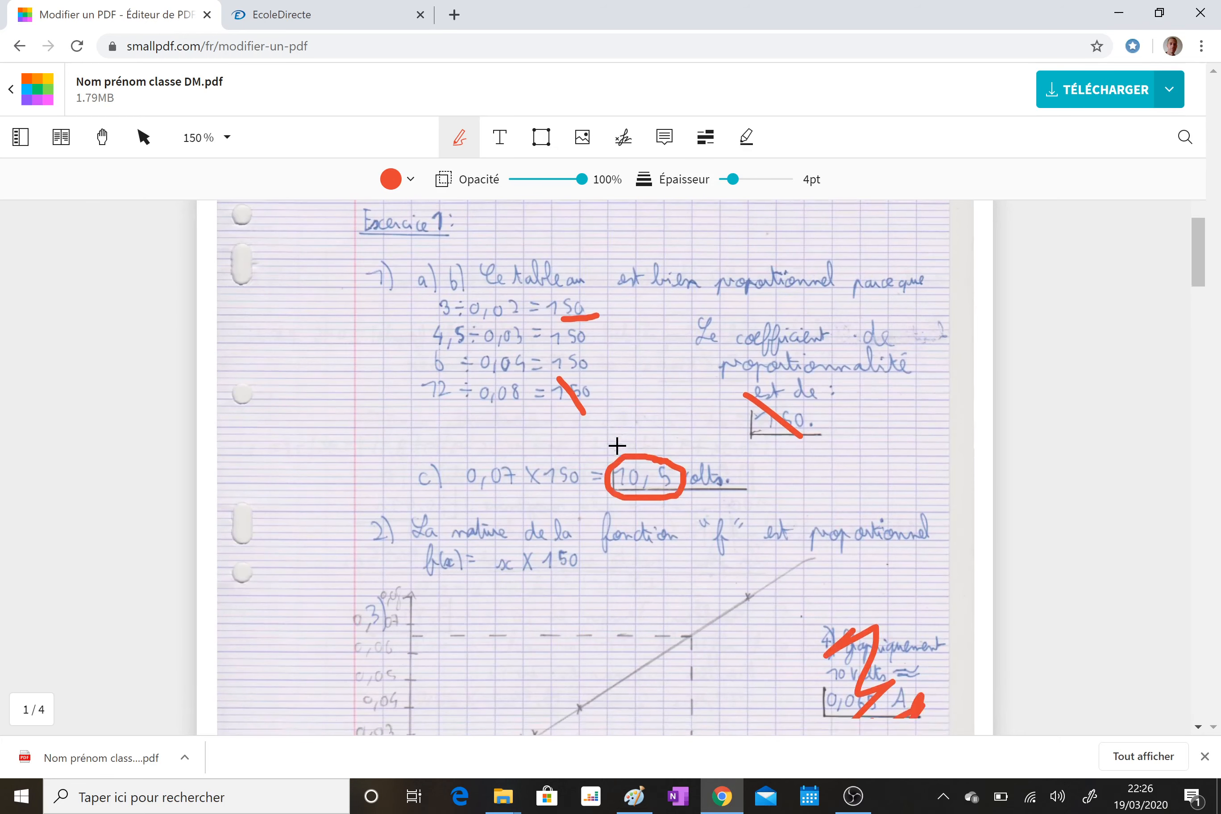
{"action": "scroll", "coordinate": [616, 445], "scroll_direction": "down", "scroll_amount": 4}
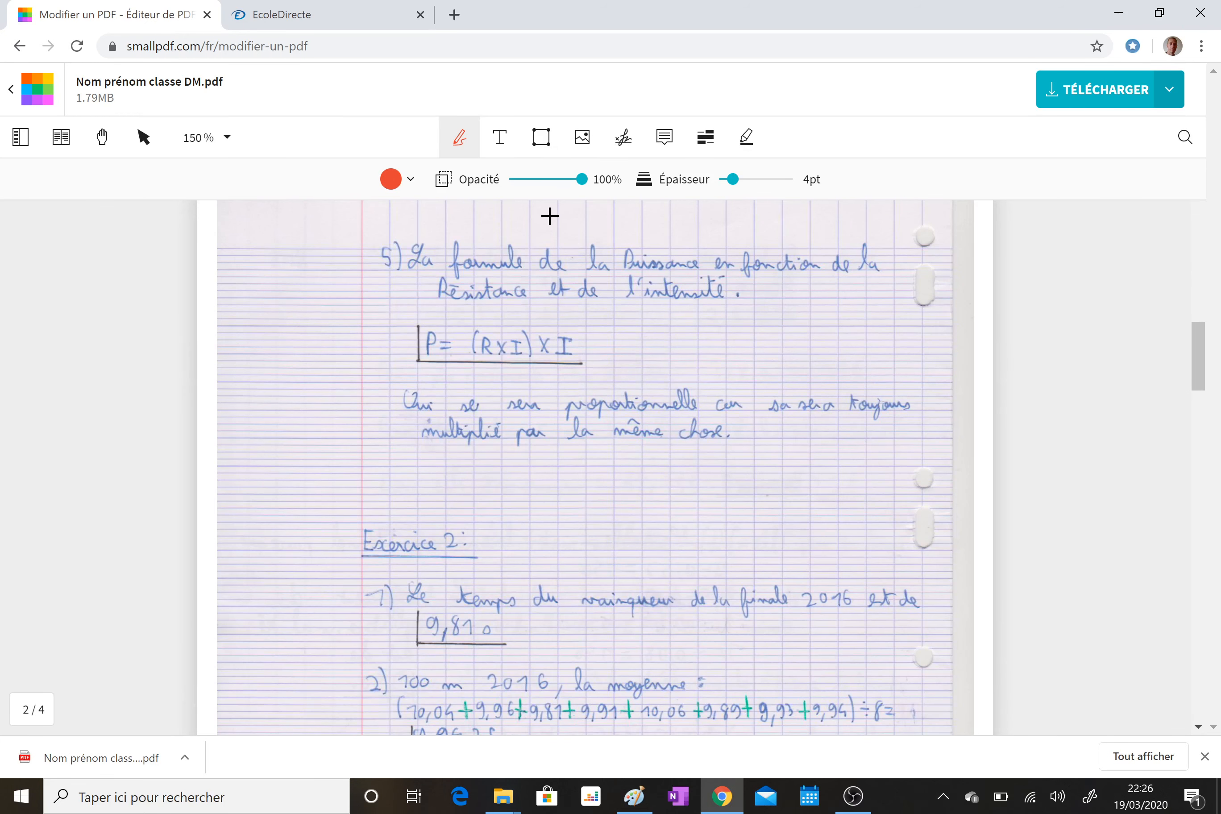
{"action": "left_click", "coordinate": [508, 149]}
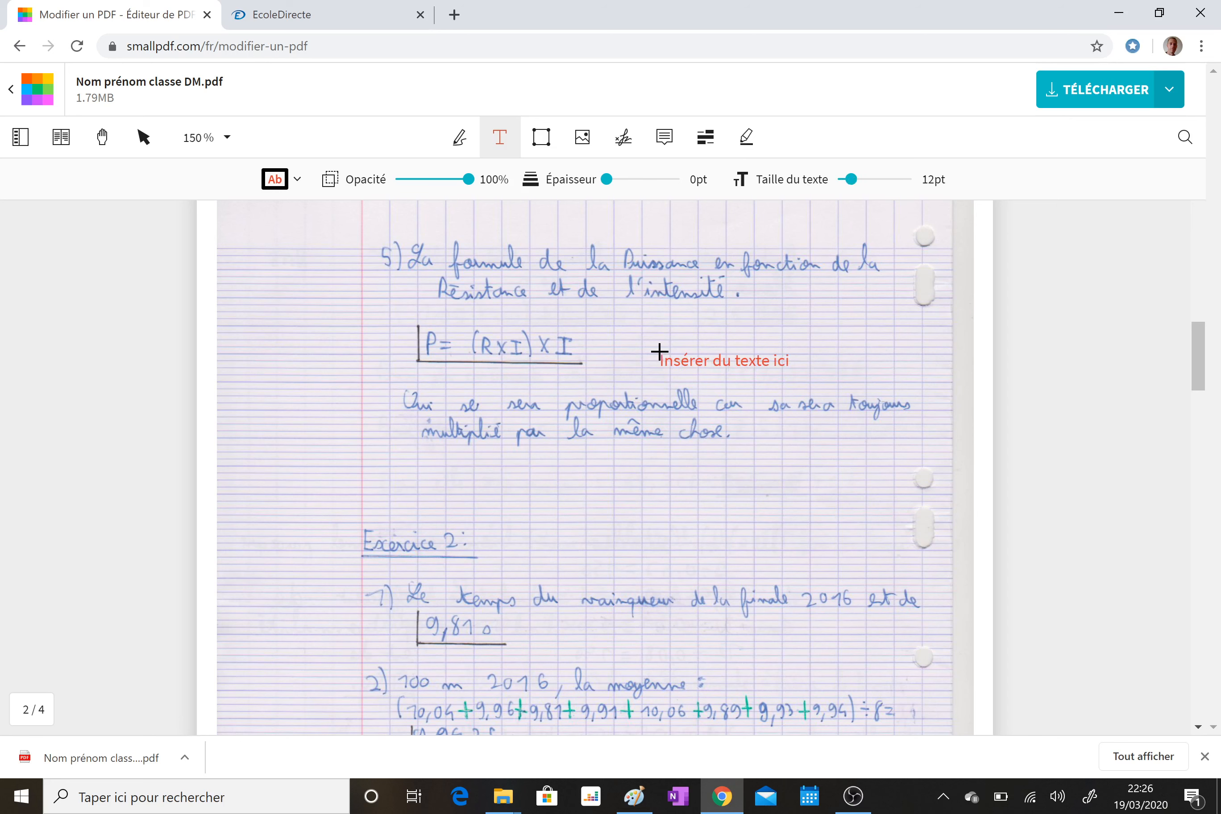
{"action": "left_click", "coordinate": [638, 324]}
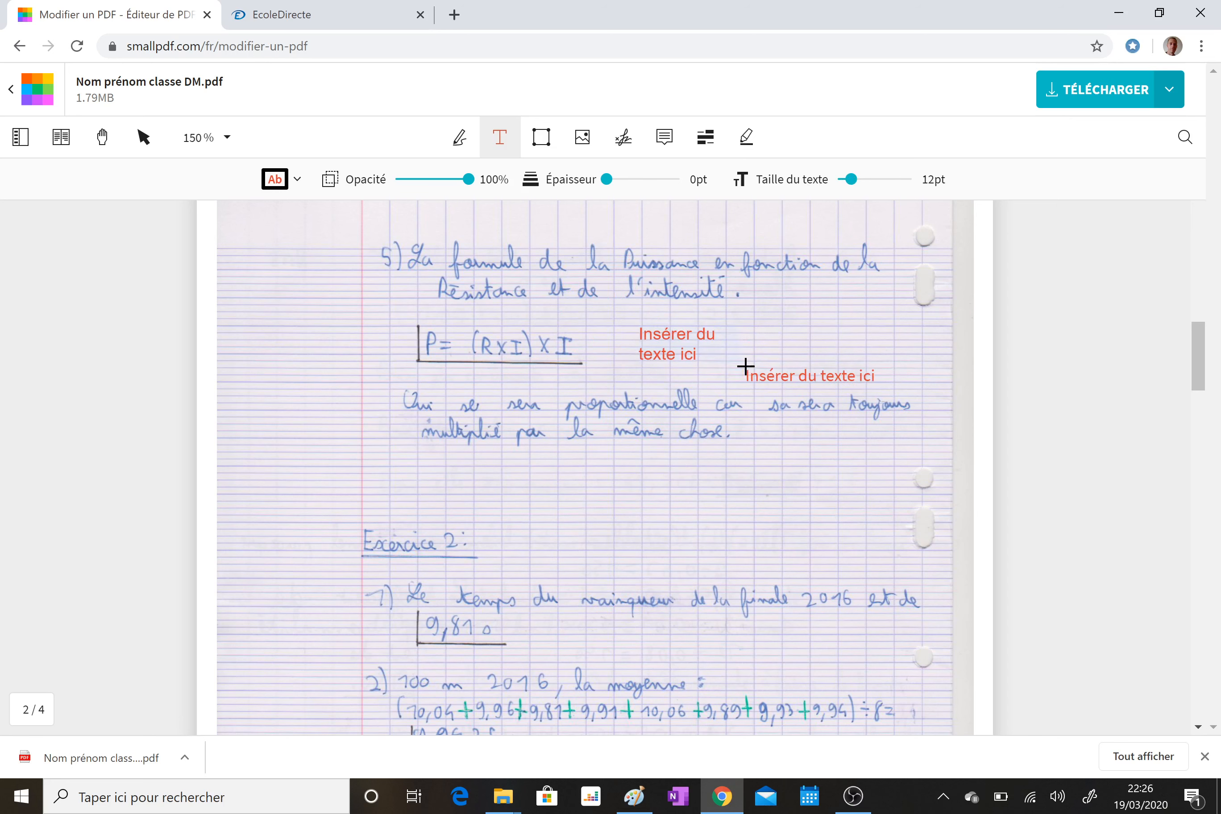
{"action": "left_click_drag", "start_coordinate": [638, 324], "coordinate": [745, 366]}
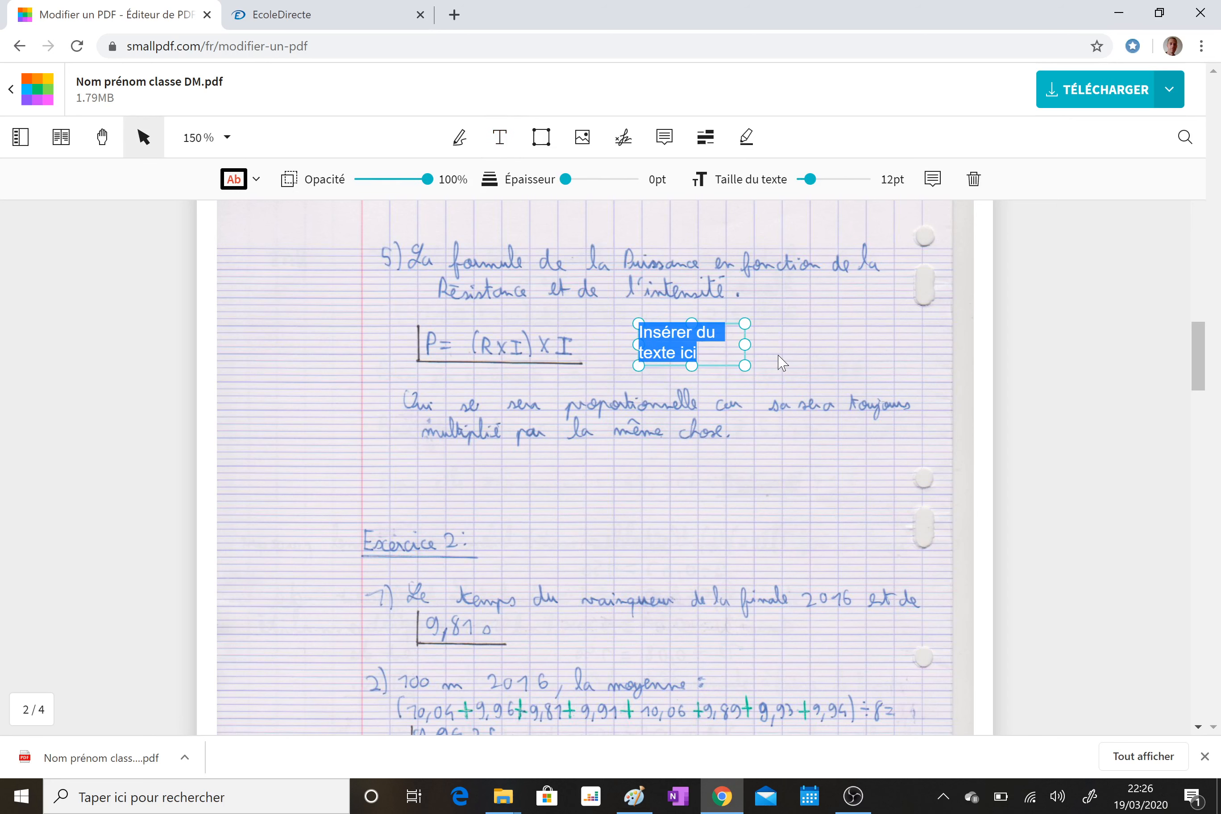
{"action": "type", "text": "Bien"}
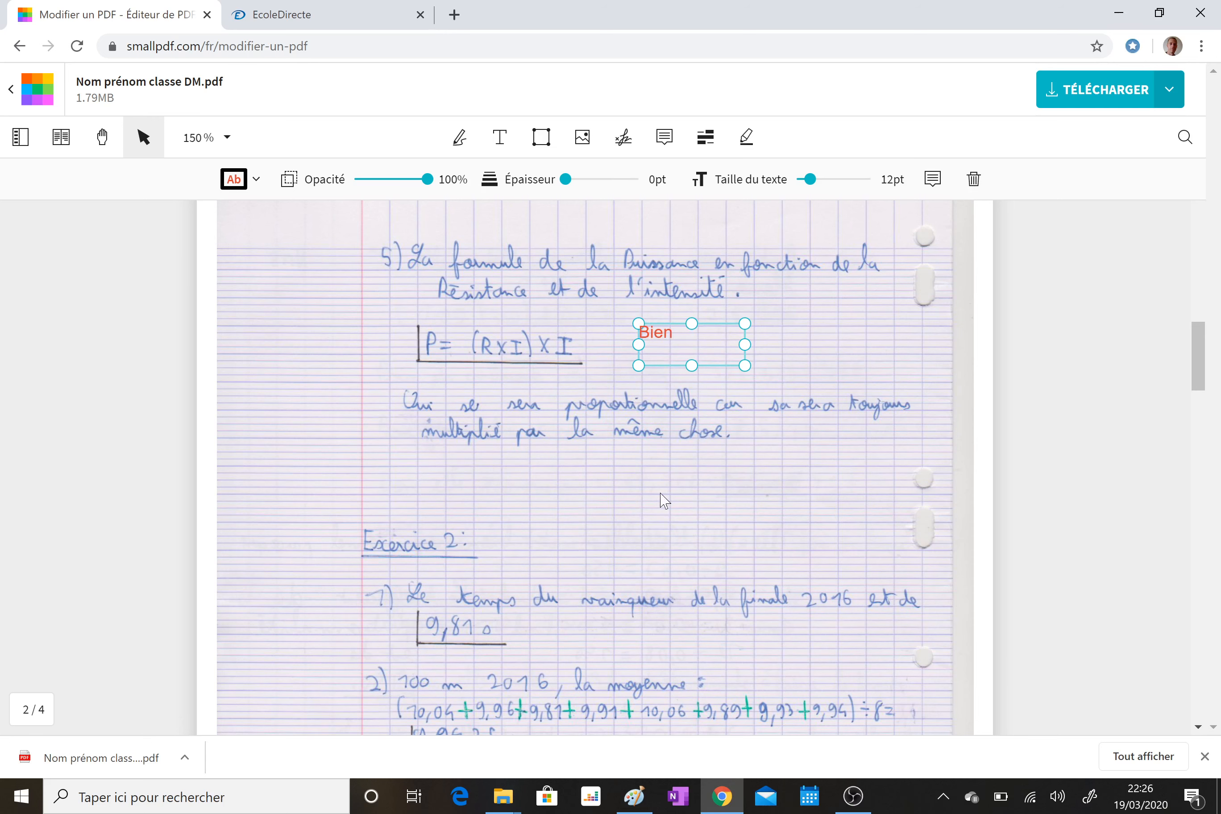
{"action": "left_click", "coordinate": [680, 513]}
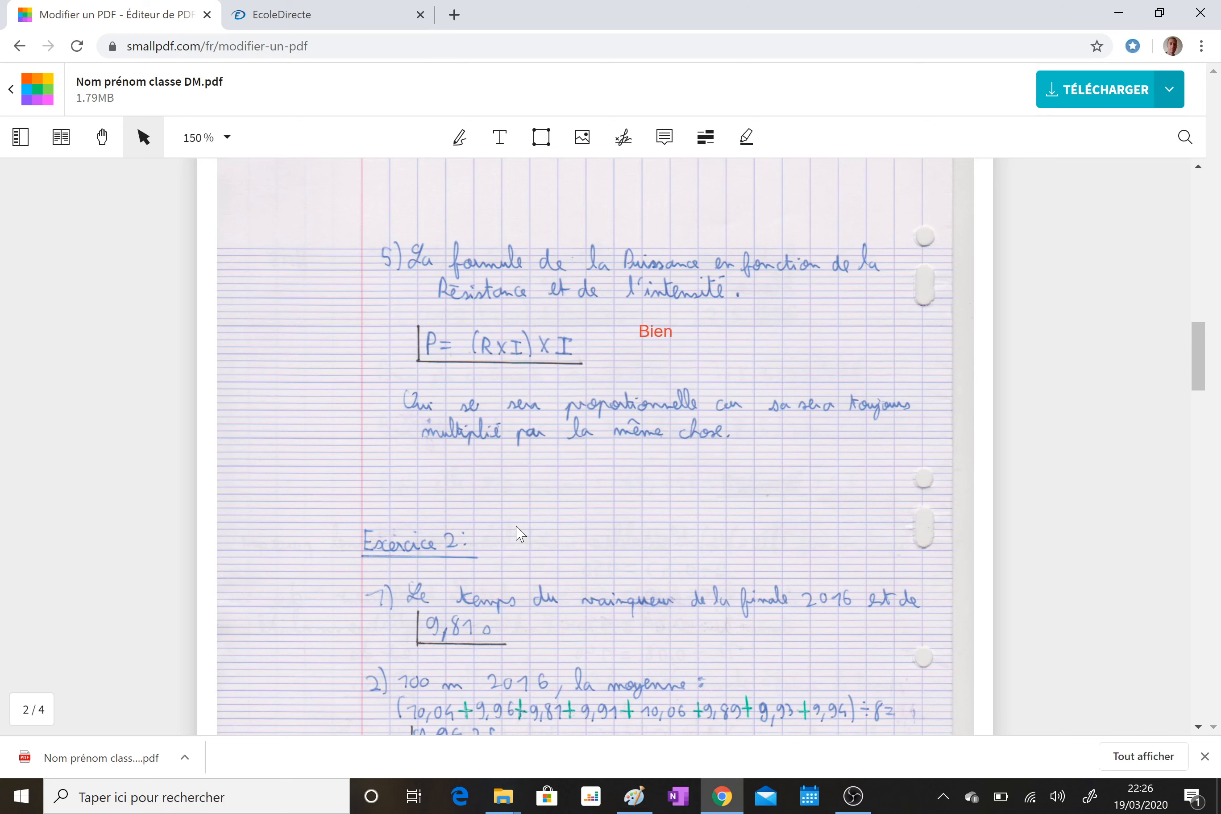
Add the red 12 pt text comment "Quelle maîtrise !" beside the 9,81 s answer of Exercice 2.
{"action": "scroll", "coordinate": [549, 549], "scroll_direction": "down", "scroll_amount": 1}
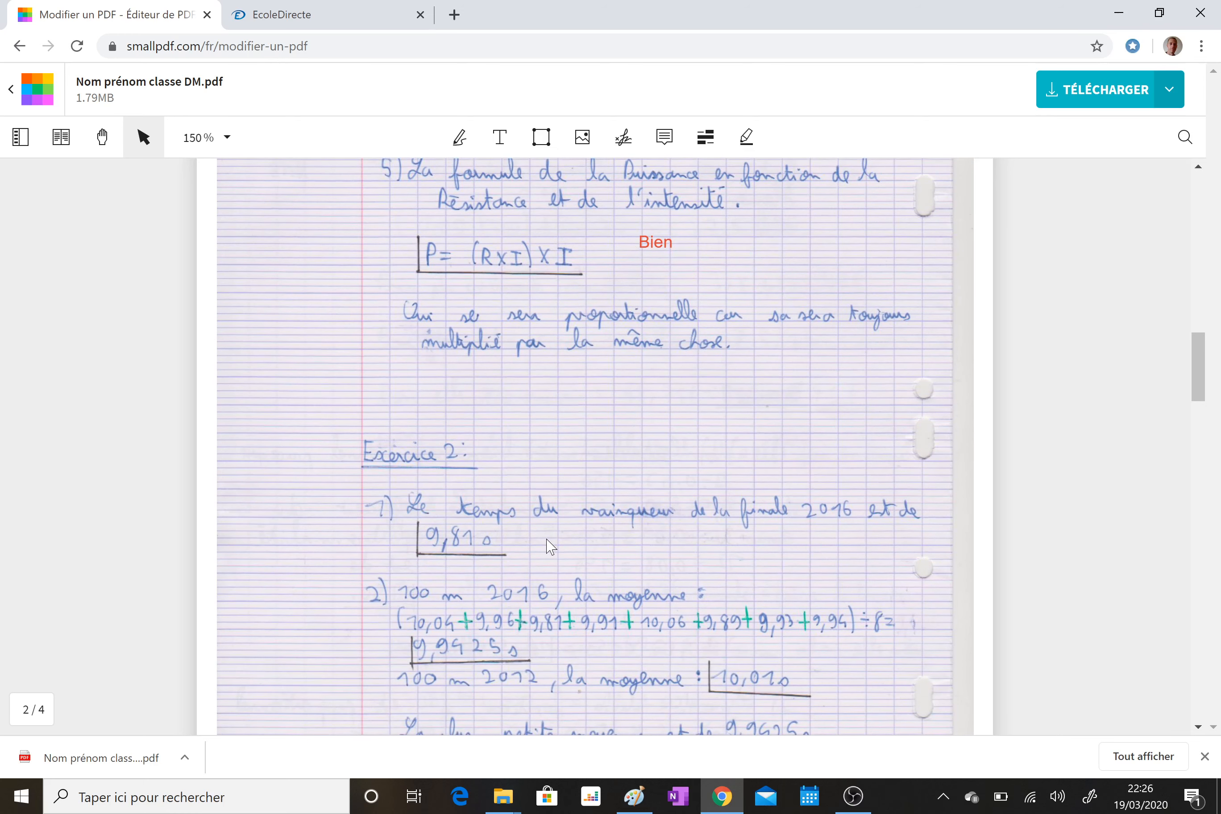
{"action": "left_click_drag", "start_coordinate": [533, 532], "coordinate": [712, 568]}
{"action": "left_click", "coordinate": [500, 137]}
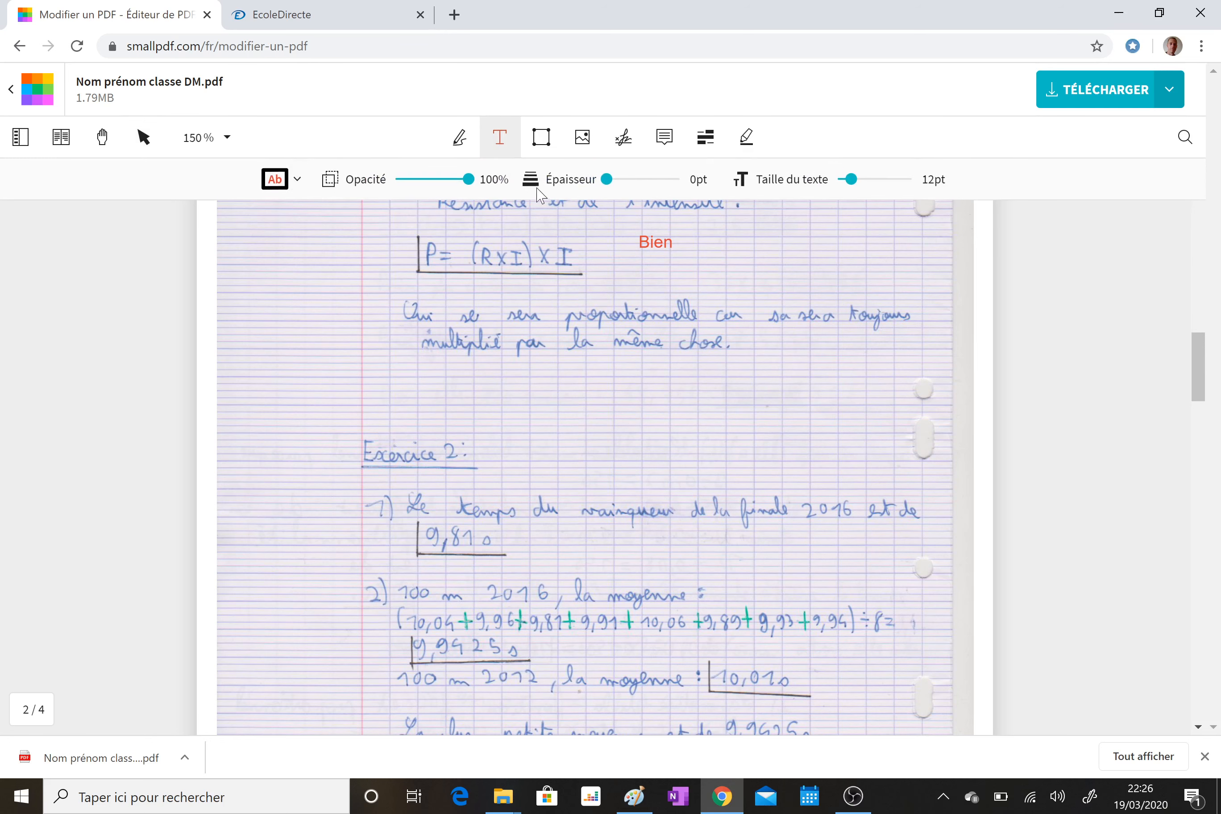
{"action": "left_click", "coordinate": [559, 540]}
{"action": "type", "text": "Quelle maîtrise !"}
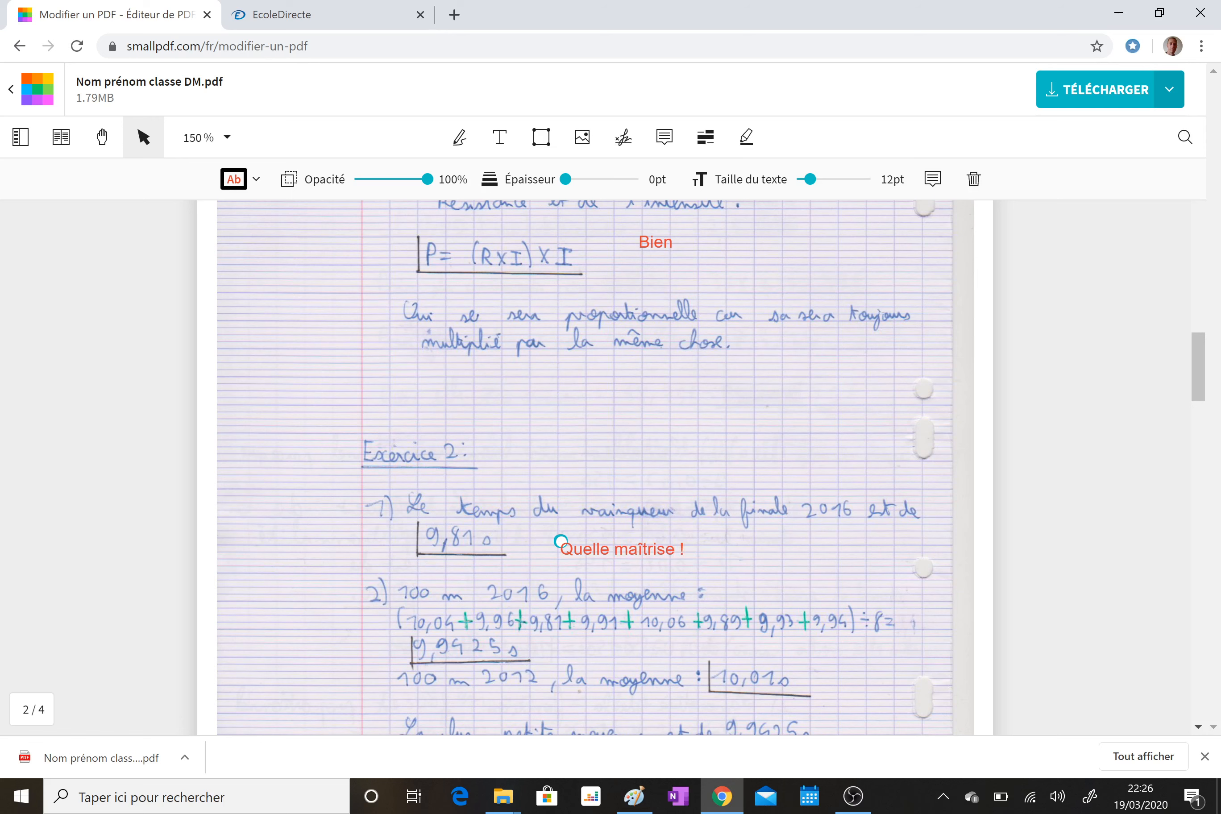
{"action": "left_click", "coordinate": [719, 404]}
{"action": "left_click", "coordinate": [823, 555]}
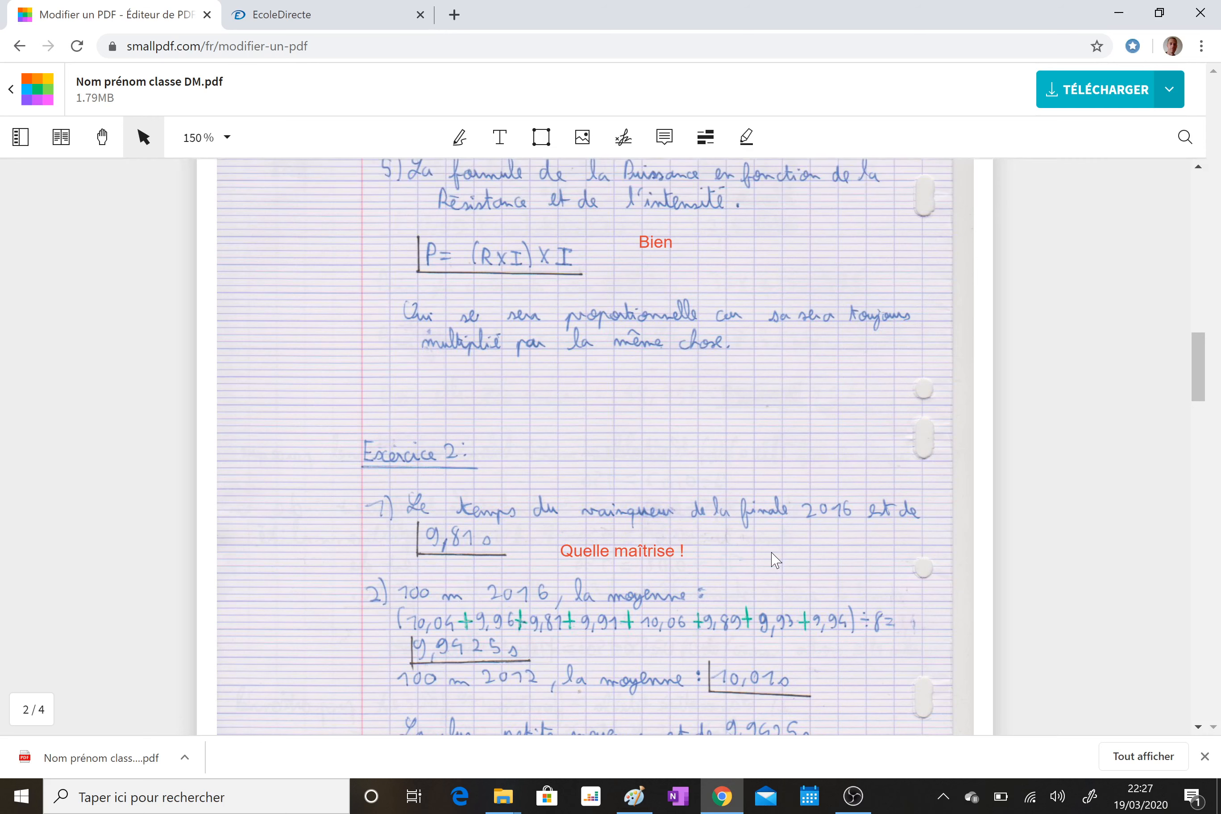
Delete the "Bien" comment next to the boxed power formula.
{"action": "left_click", "coordinate": [638, 558]}
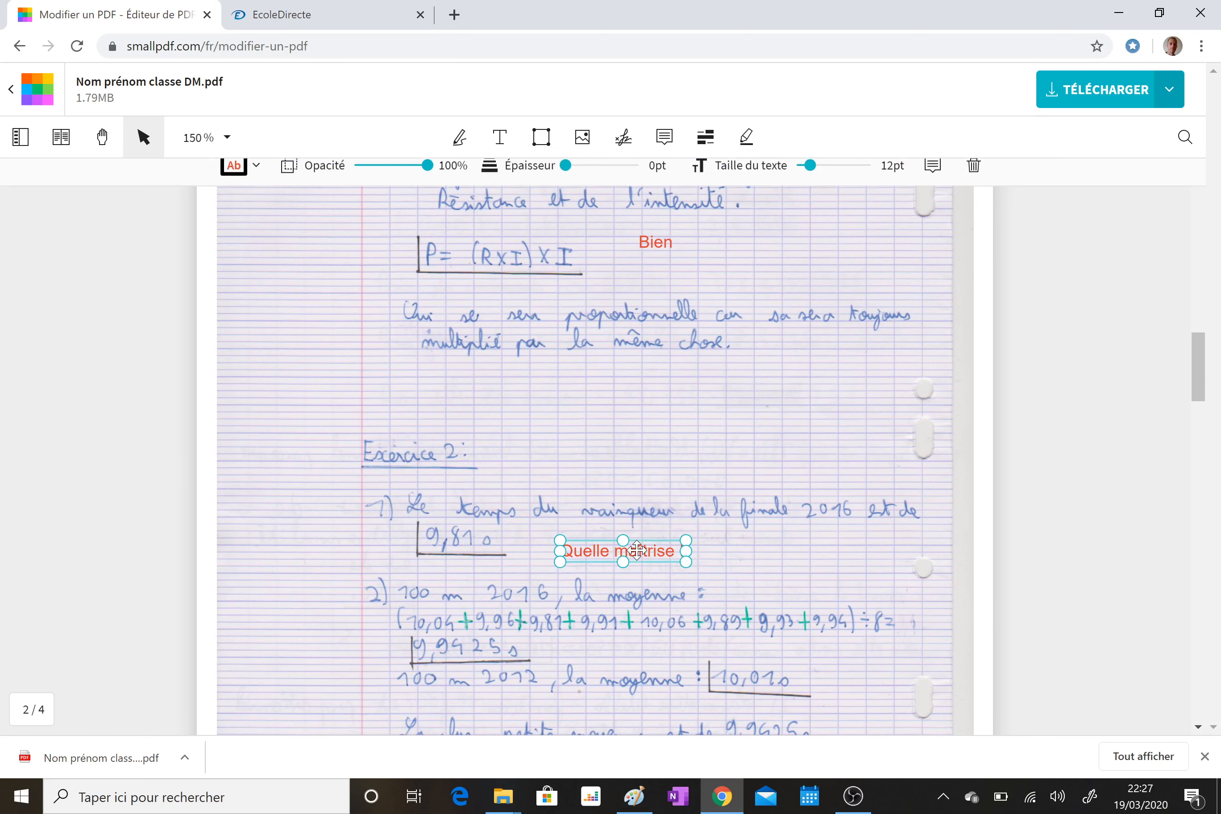
{"action": "left_click", "coordinate": [713, 453]}
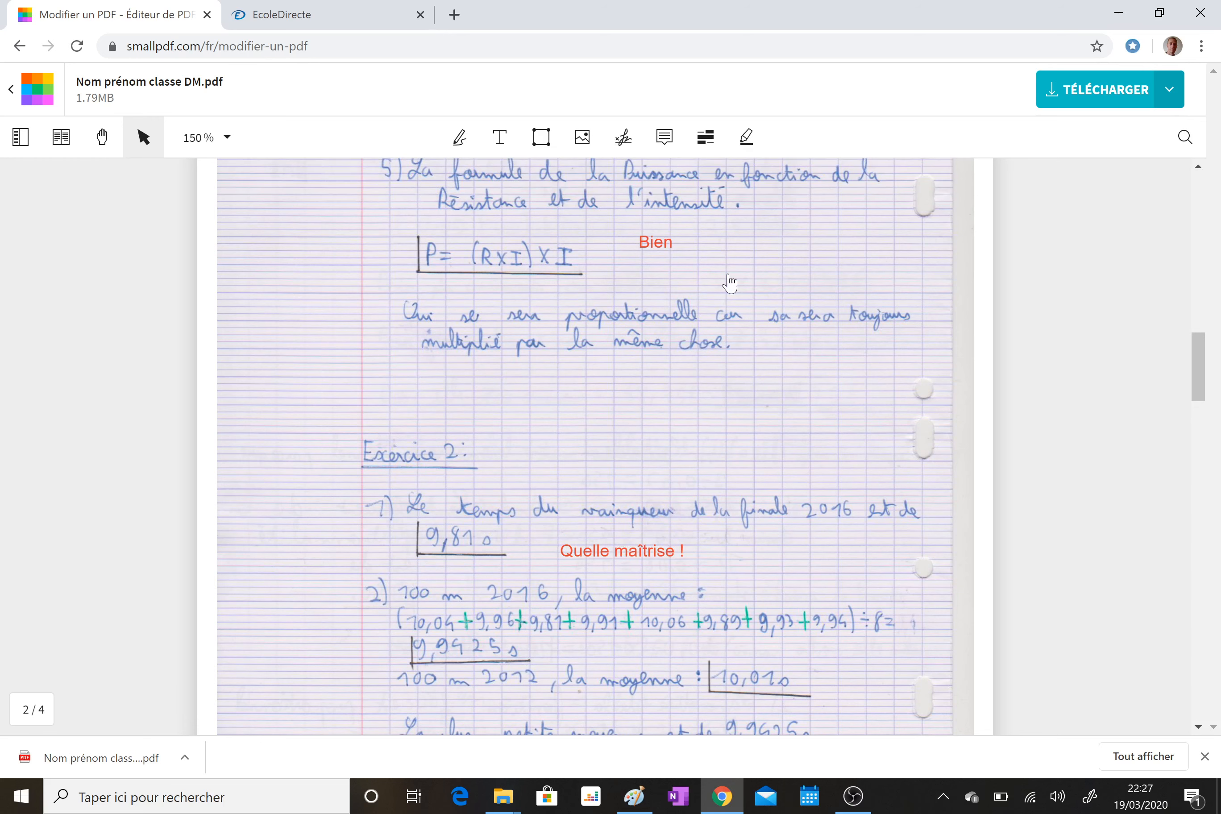
{"action": "left_click", "coordinate": [669, 242]}
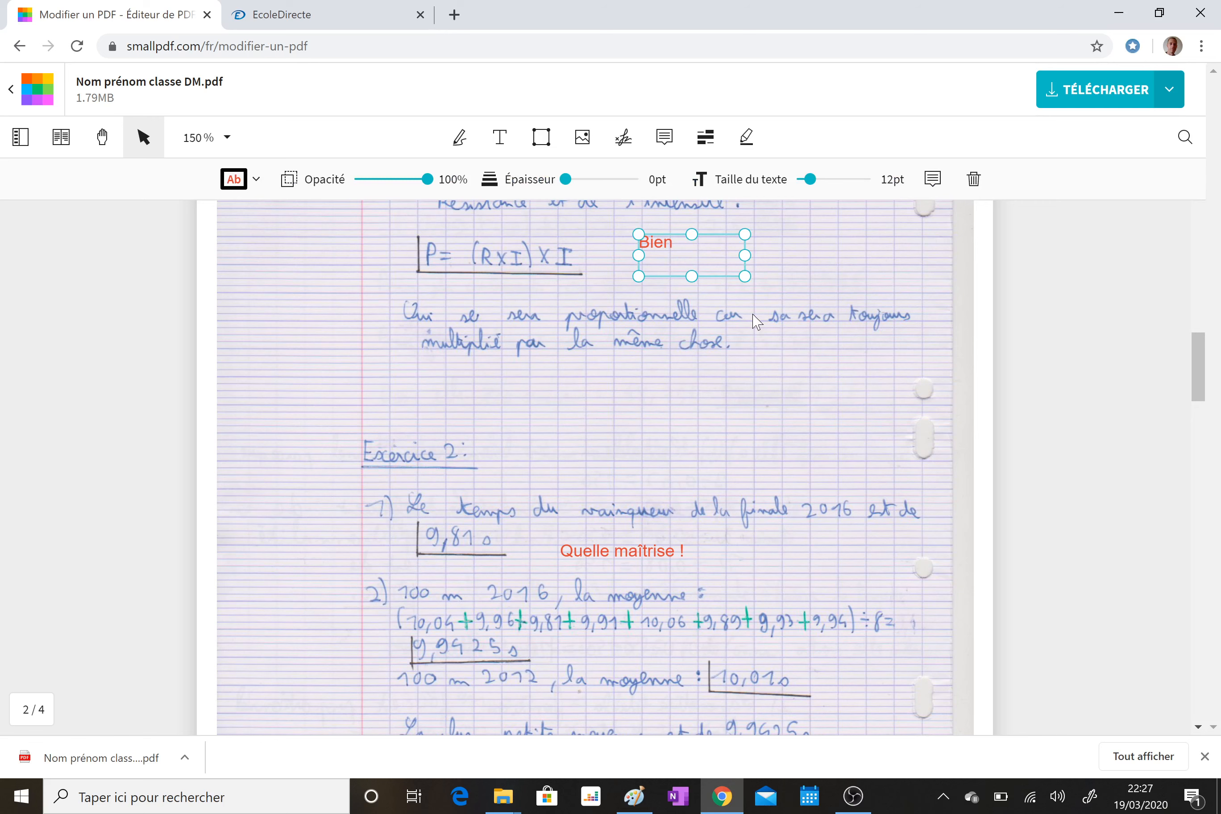
{"action": "key", "text": "Delete"}
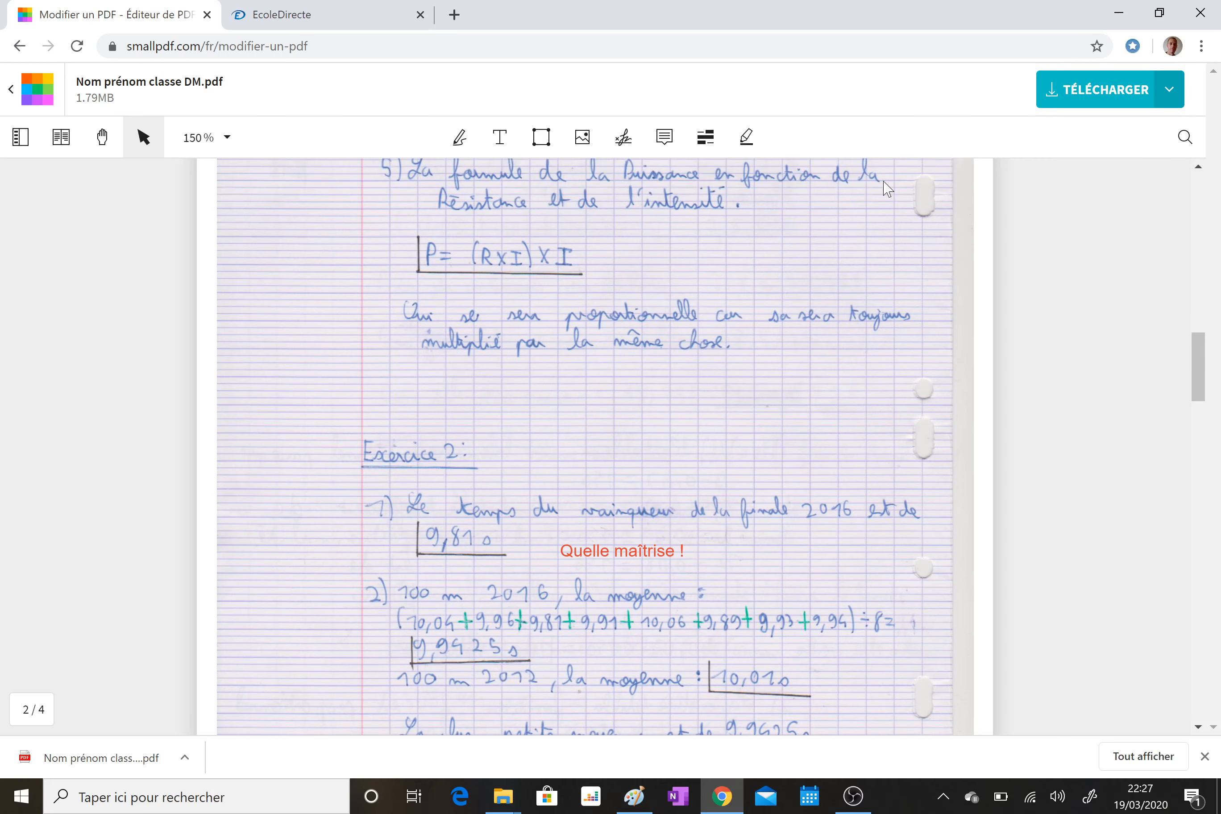
Add the red 12 pt text comment "Avec les compliments du capitaine maths ^^" below the Devoir Maison title on page 1.
{"action": "scroll", "coordinate": [714, 394], "scroll_direction": "down", "scroll_amount": 2}
{"action": "scroll", "coordinate": [713, 394], "scroll_direction": "up", "scroll_amount": 20}
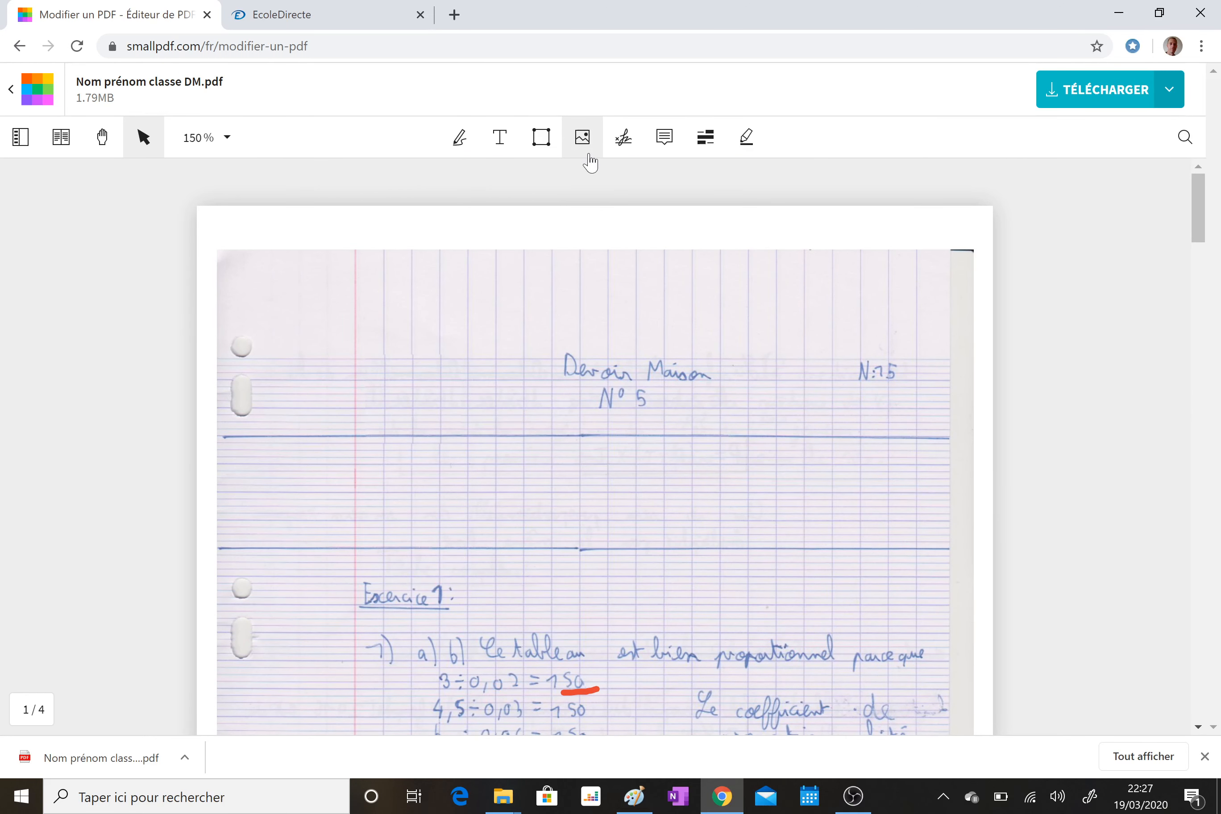
{"action": "left_click", "coordinate": [498, 136]}
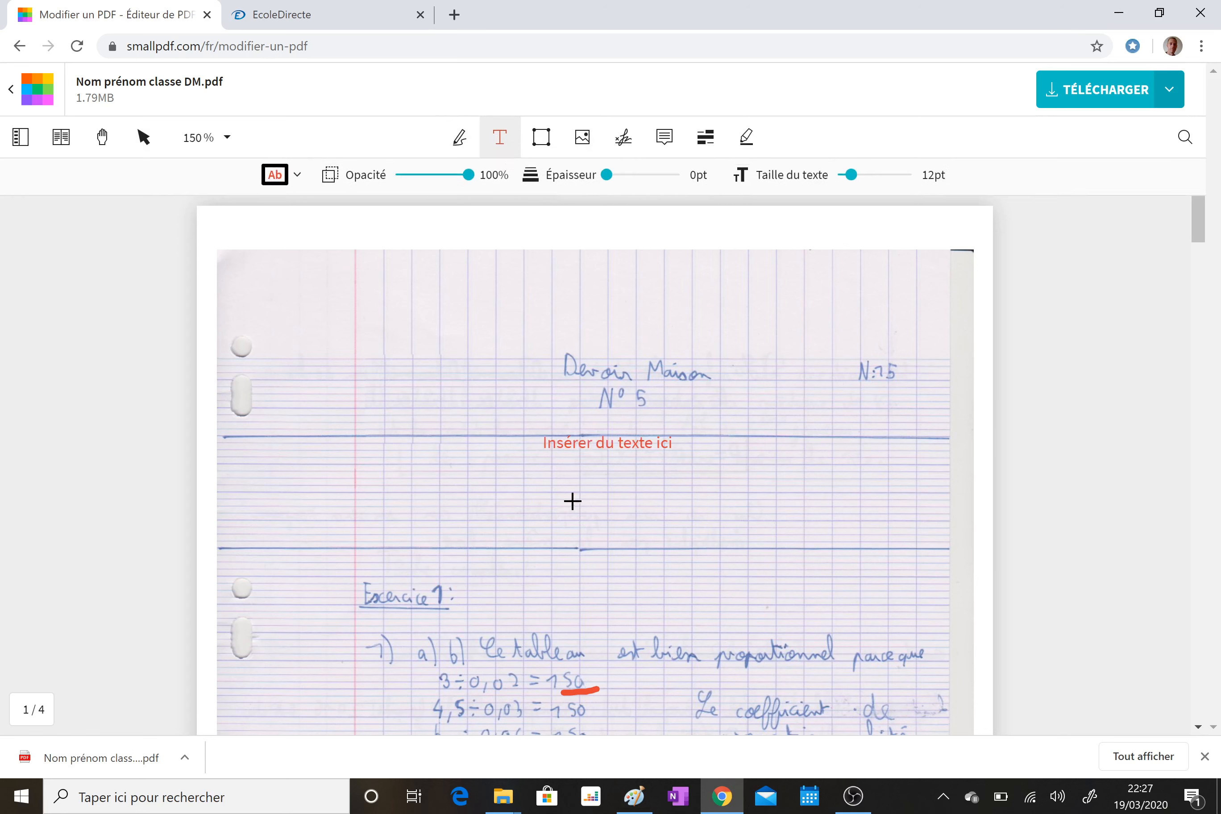
{"action": "left_click", "coordinate": [490, 453]}
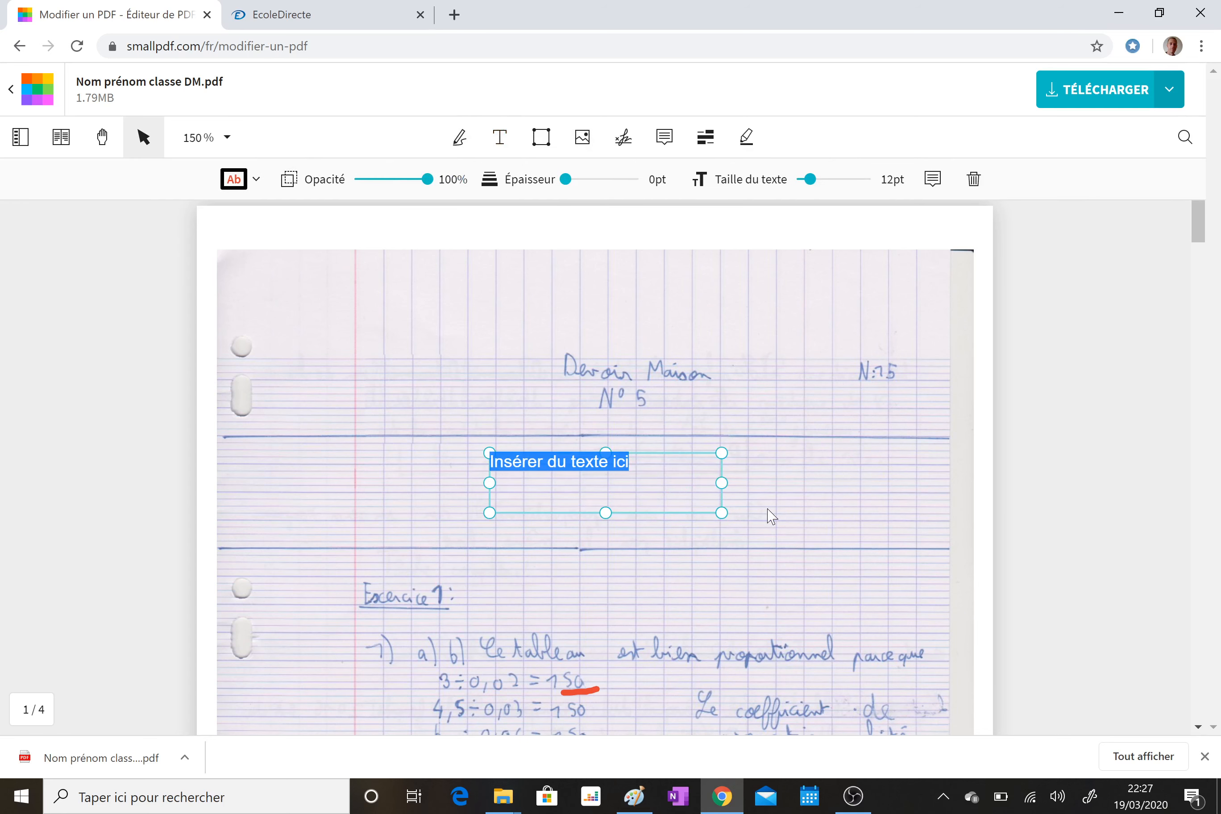
{"action": "type", "text": "Avec les co"}
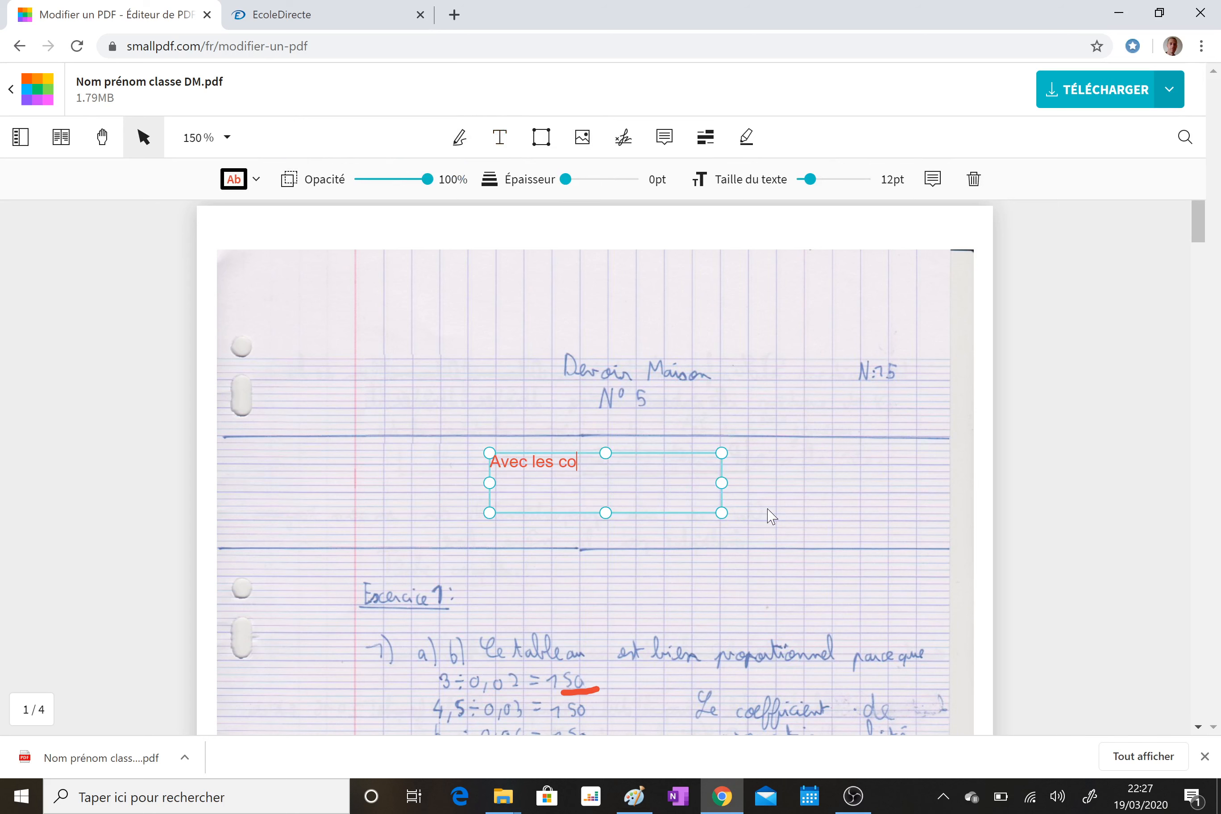
{"action": "type", "text": "mpliments du capita"}
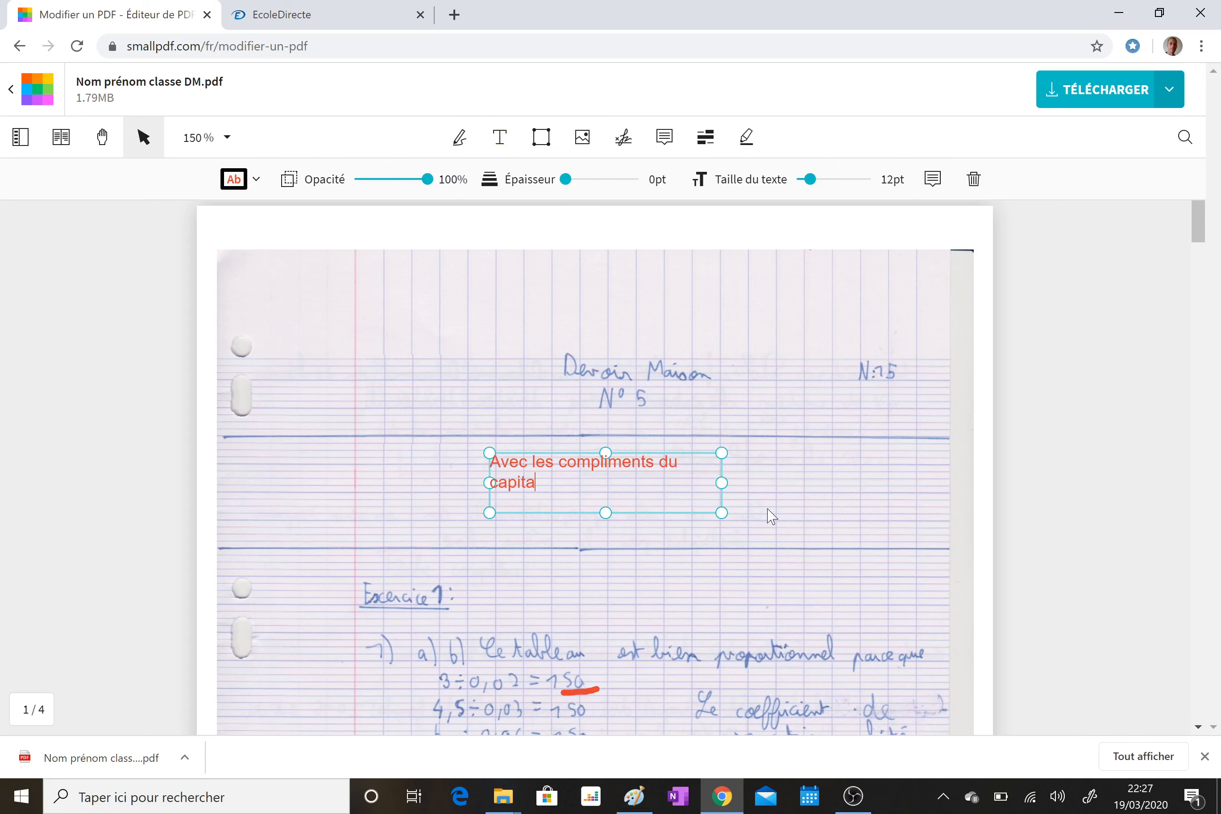
{"action": "type", "text": "ine maths ^^"}
{"action": "left_click", "coordinate": [779, 587]}
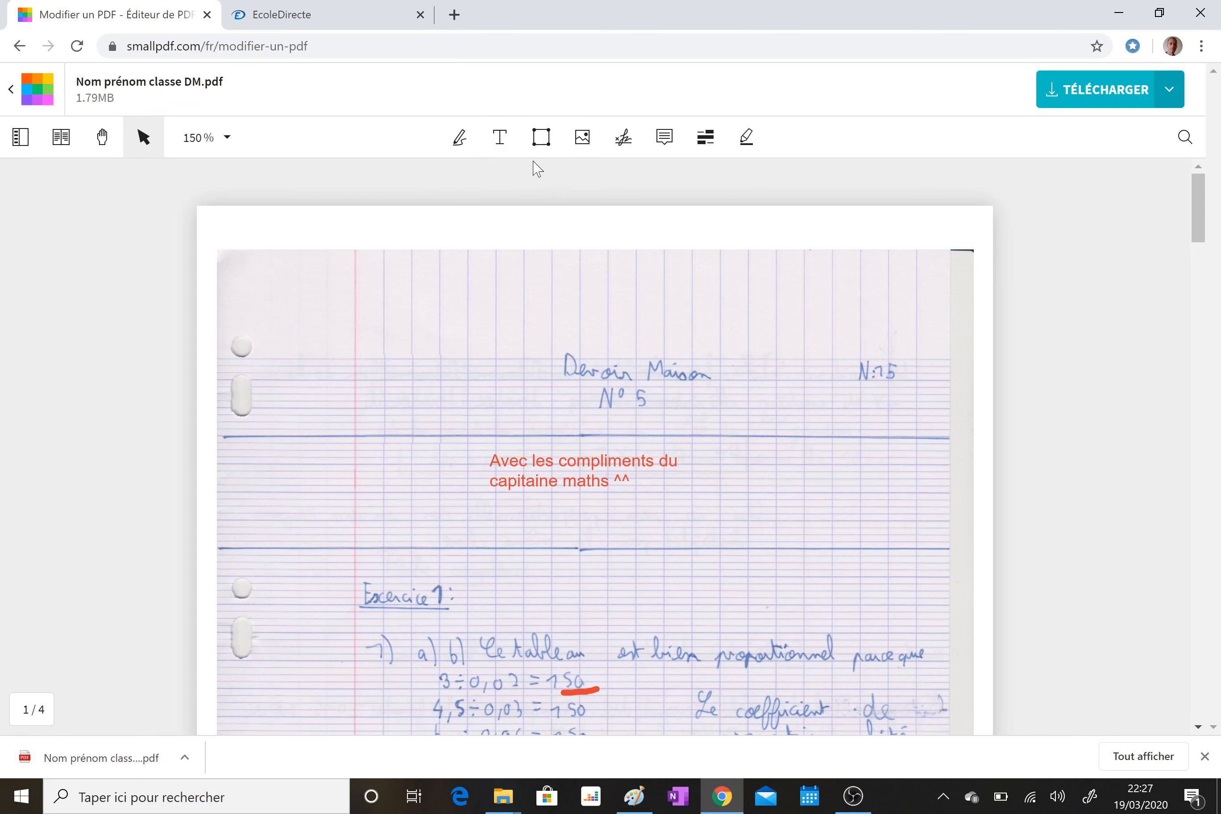
Insert the image "Capitaine MATHS miniature" on page 1 from the OneDrive folder Collège quotidien > Enseignement > Vidéos profs.
{"action": "left_click", "coordinate": [581, 137]}
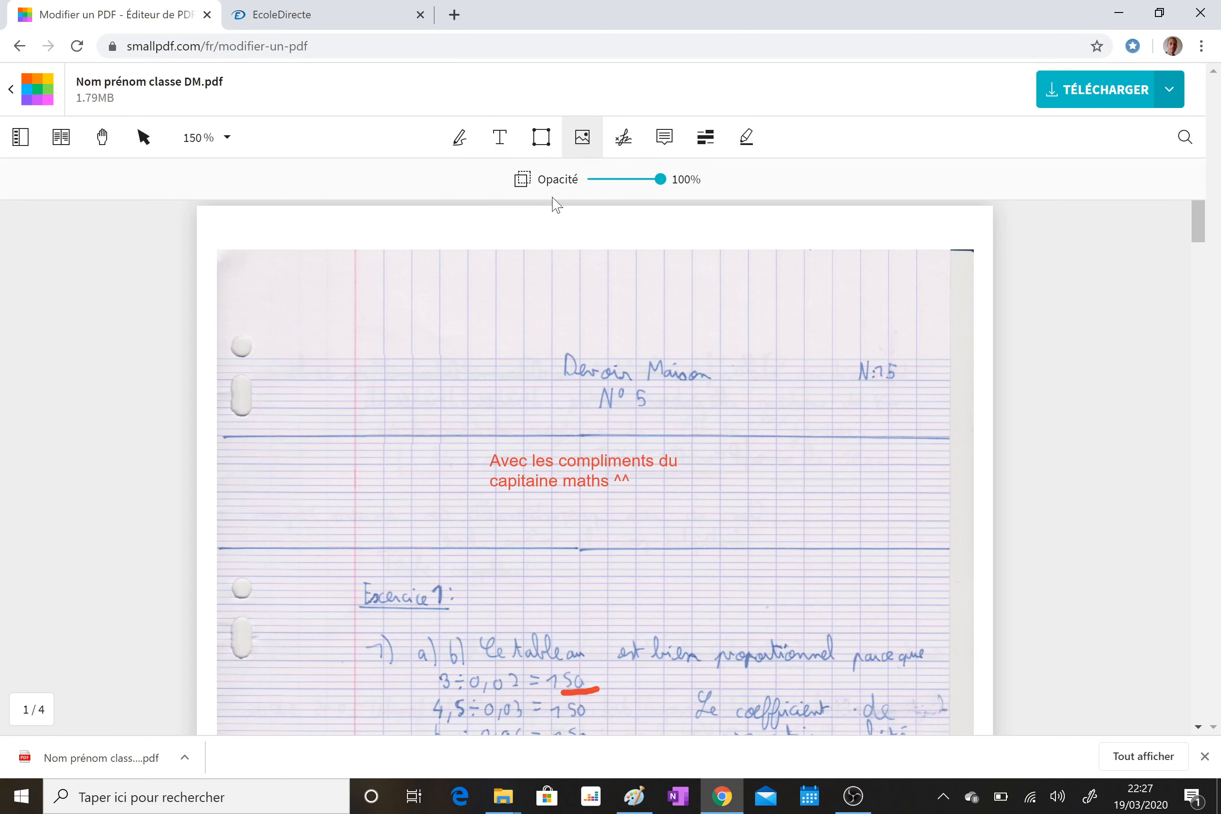
{"action": "left_click", "coordinate": [581, 140]}
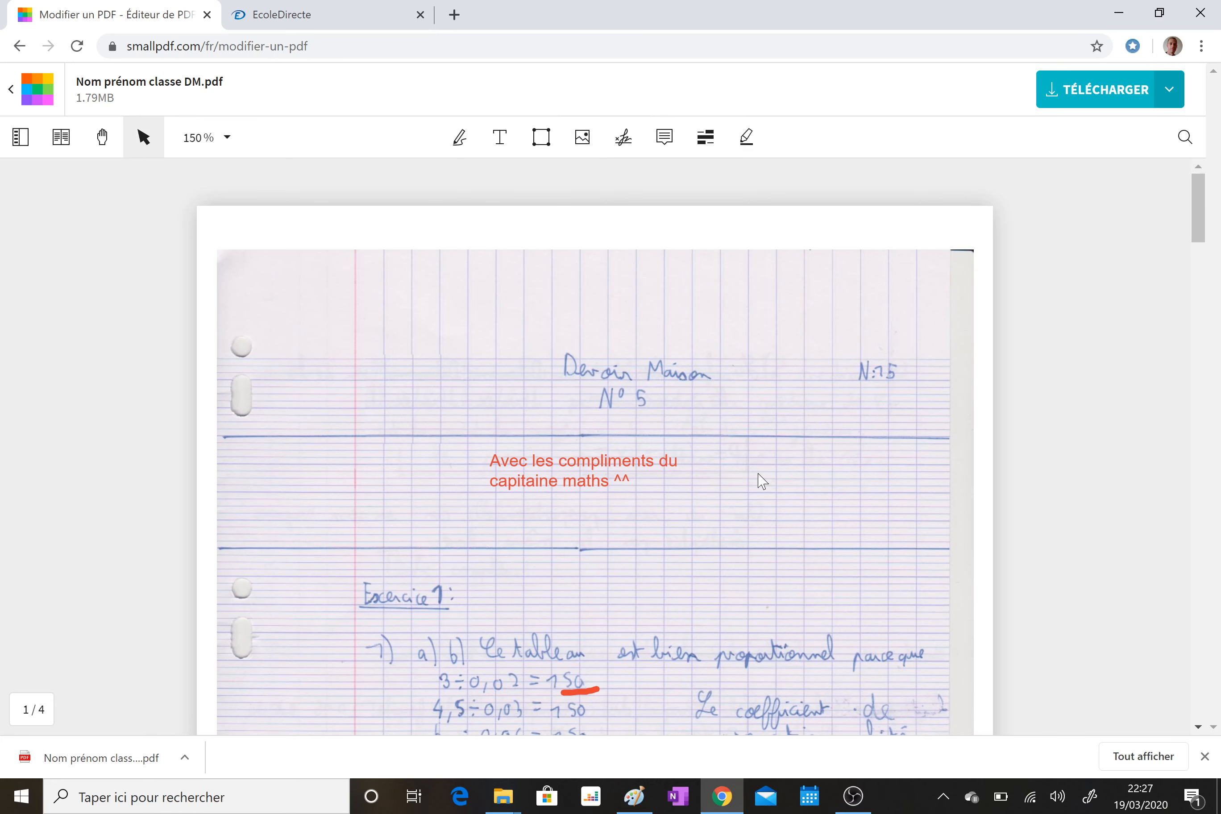
{"action": "left_click", "coordinate": [568, 139]}
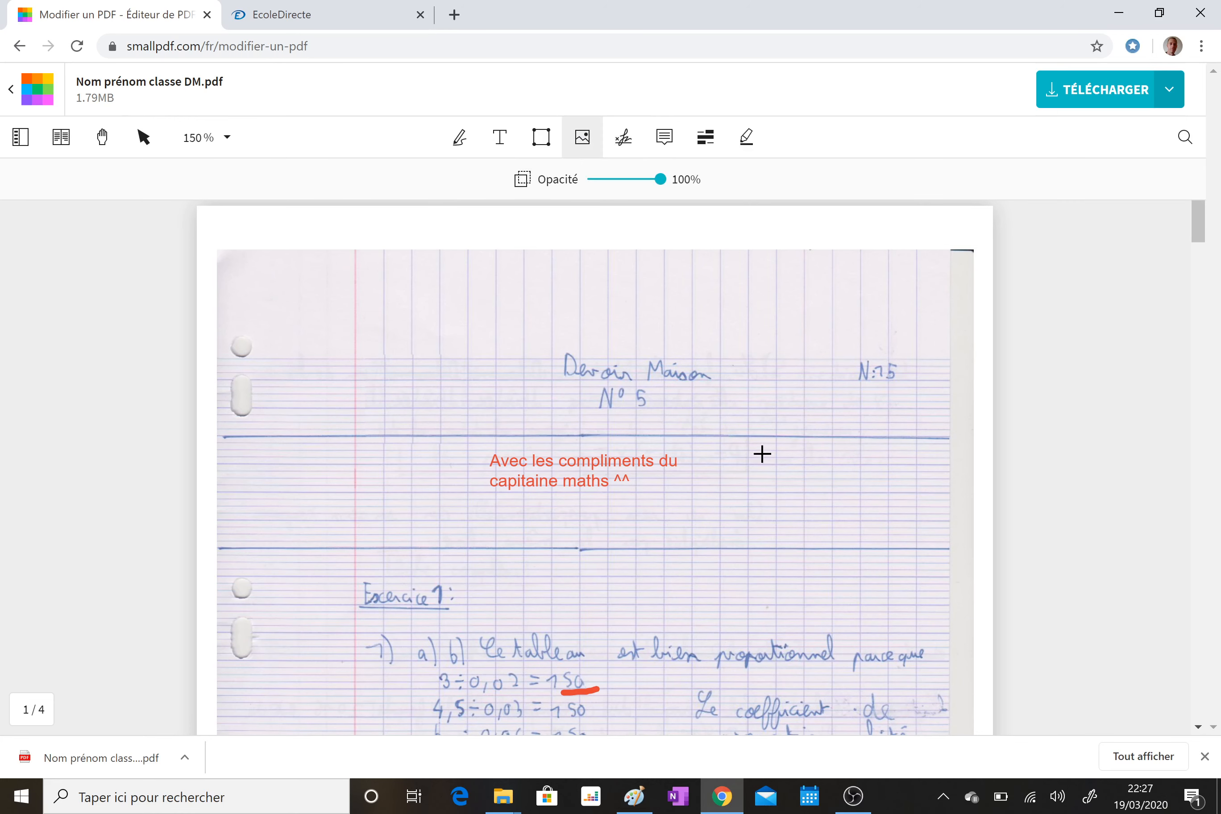
{"action": "left_click", "coordinate": [747, 478]}
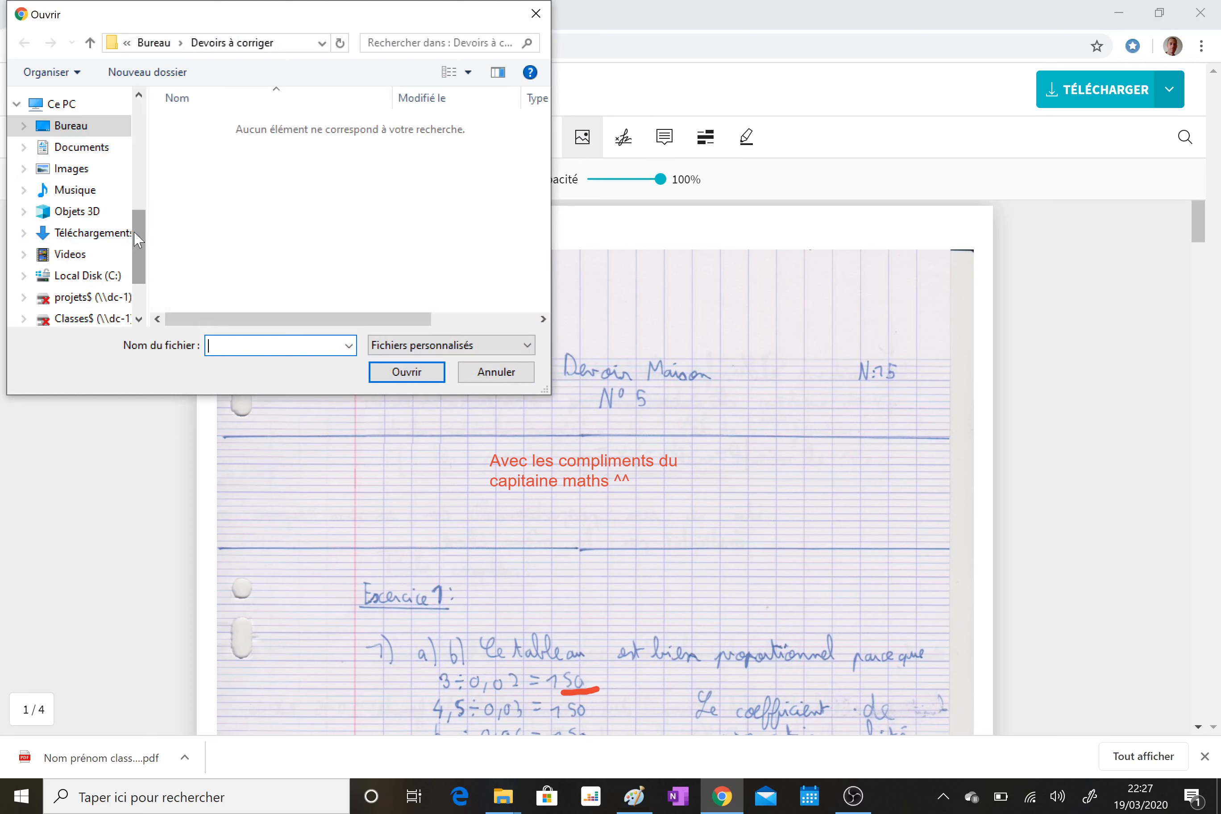
{"action": "left_click", "coordinate": [71, 126]}
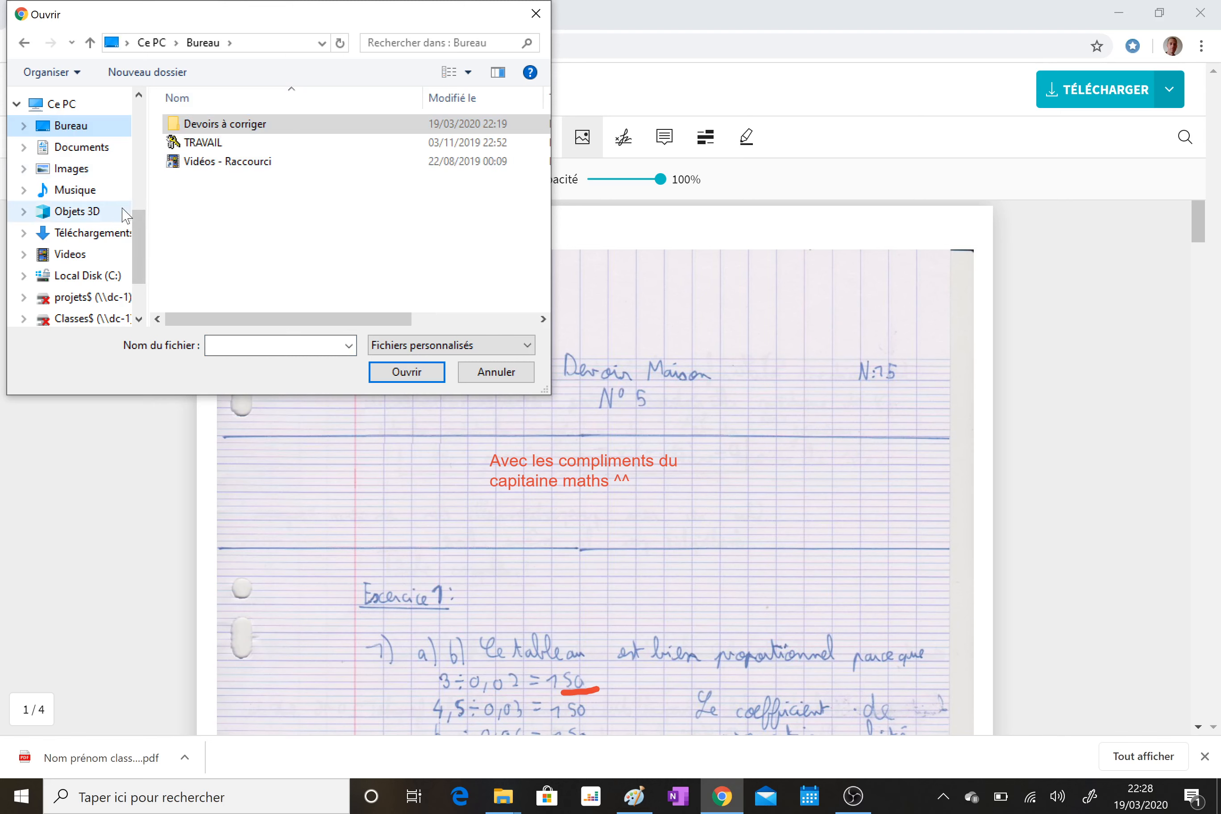
{"action": "scroll", "coordinate": [119, 210], "scroll_direction": "up", "scroll_amount": 4}
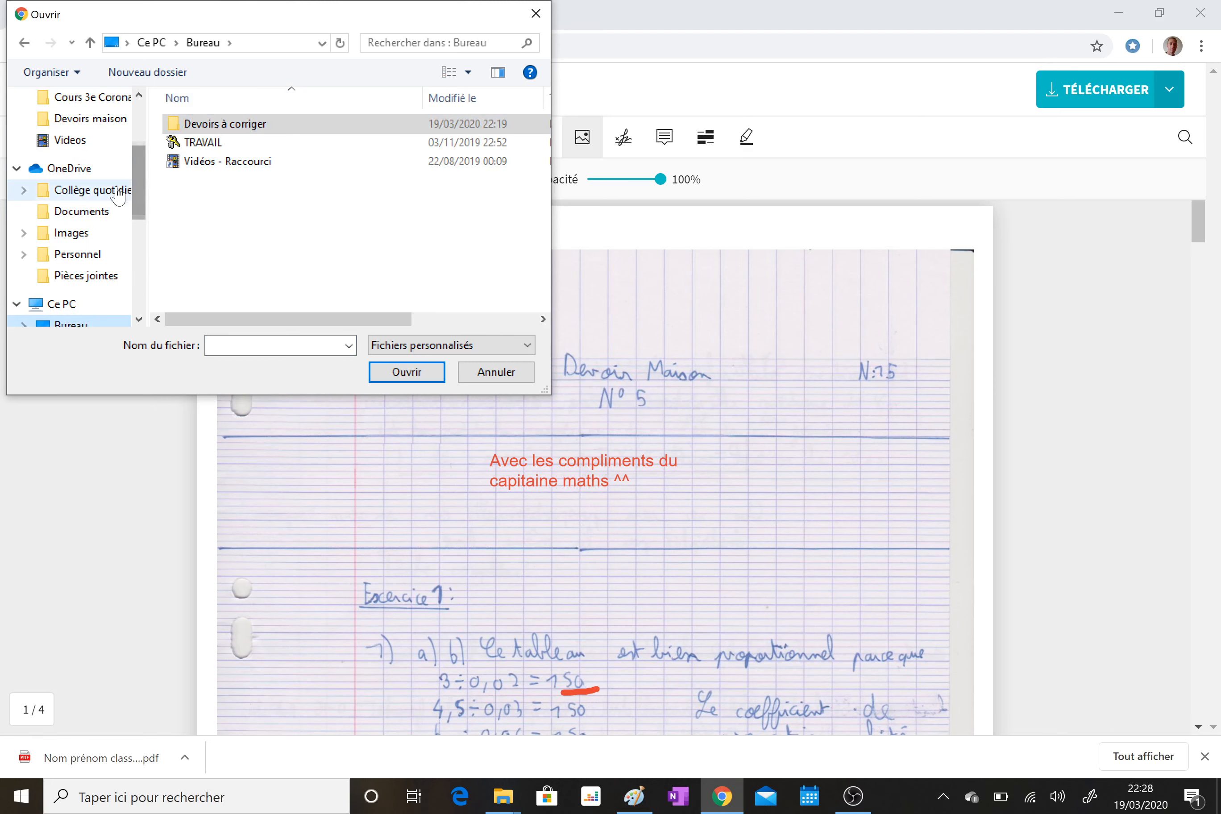
{"action": "left_click", "coordinate": [79, 189]}
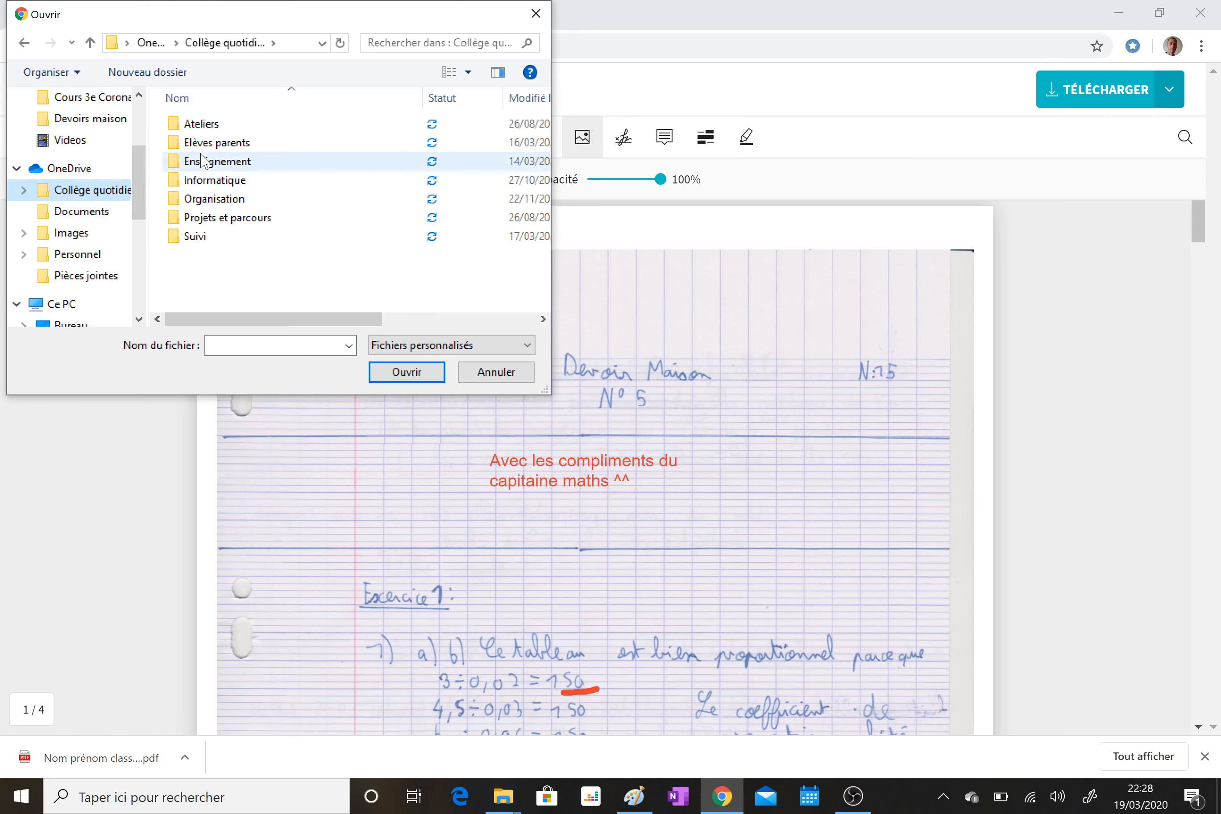
{"action": "left_click", "coordinate": [225, 167]}
{"action": "double_click", "coordinate": [225, 163]}
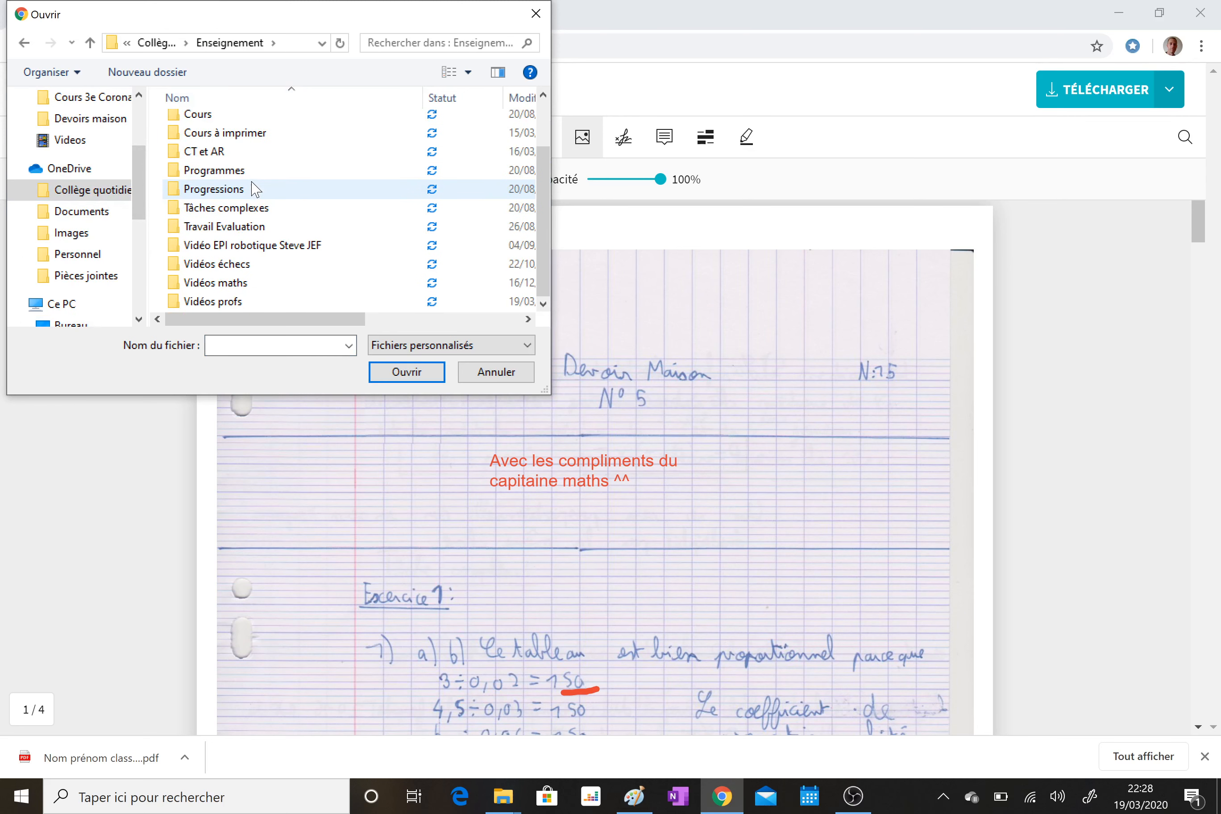
{"action": "double_click", "coordinate": [238, 302]}
{"action": "left_click", "coordinate": [231, 169]}
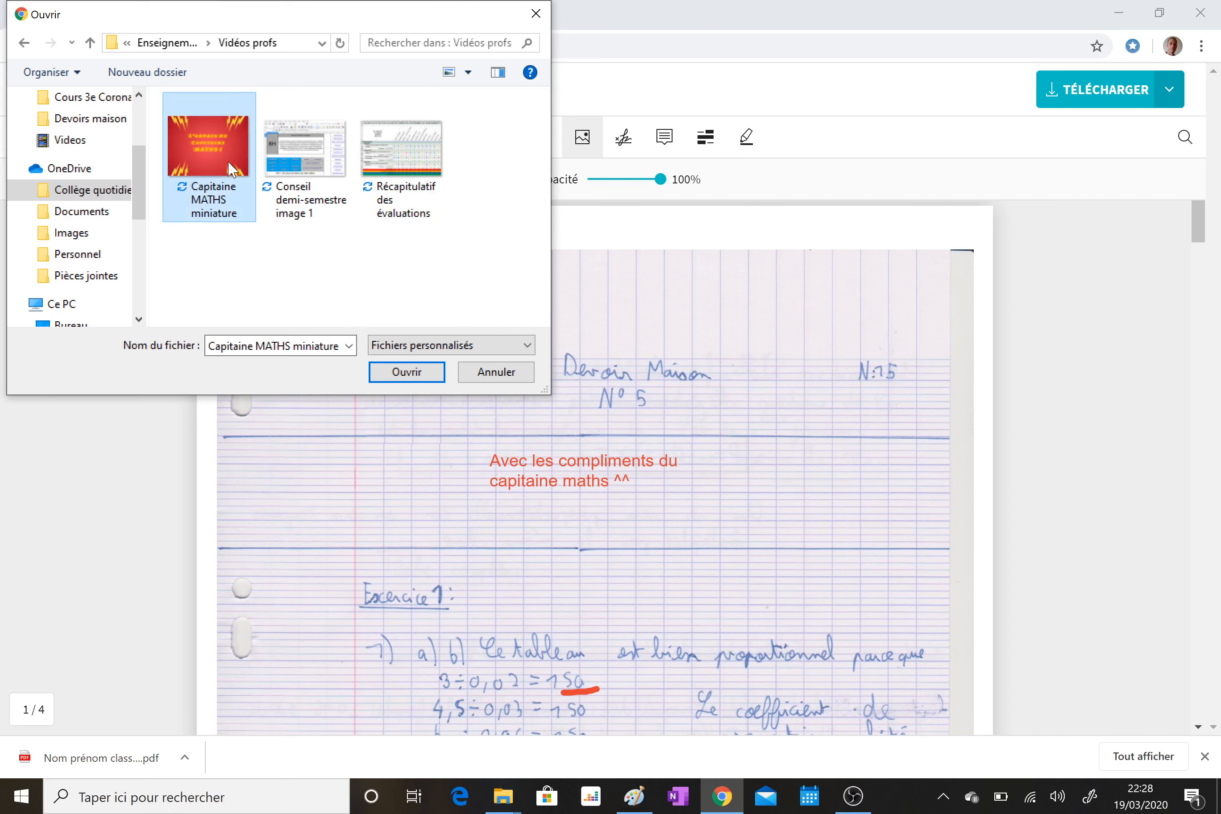
{"action": "left_click", "coordinate": [407, 372]}
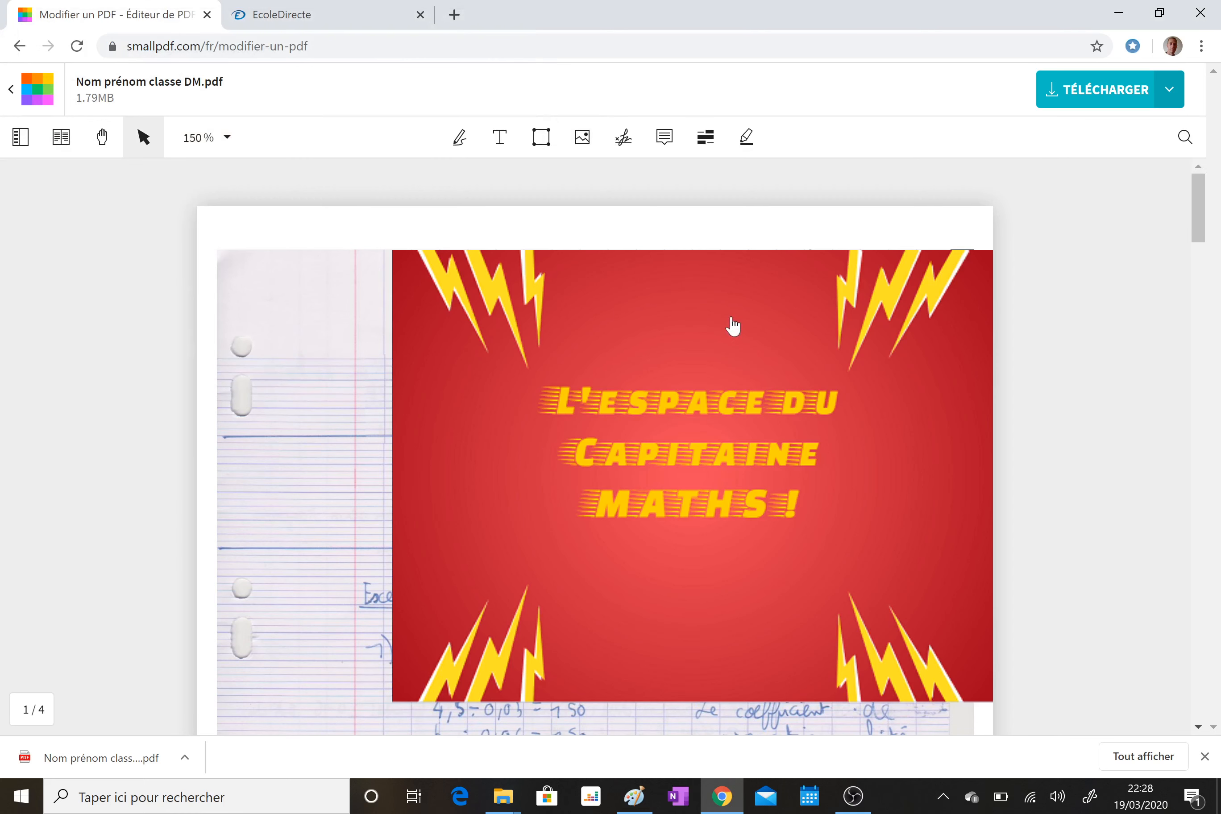
Shrink the Capitaine MATHS image to about a third of its width and place it beside the red compliments comment.
{"action": "left_click", "coordinate": [590, 367]}
{"action": "left_click_drag", "start_coordinate": [394, 249], "coordinate": [791, 561]}
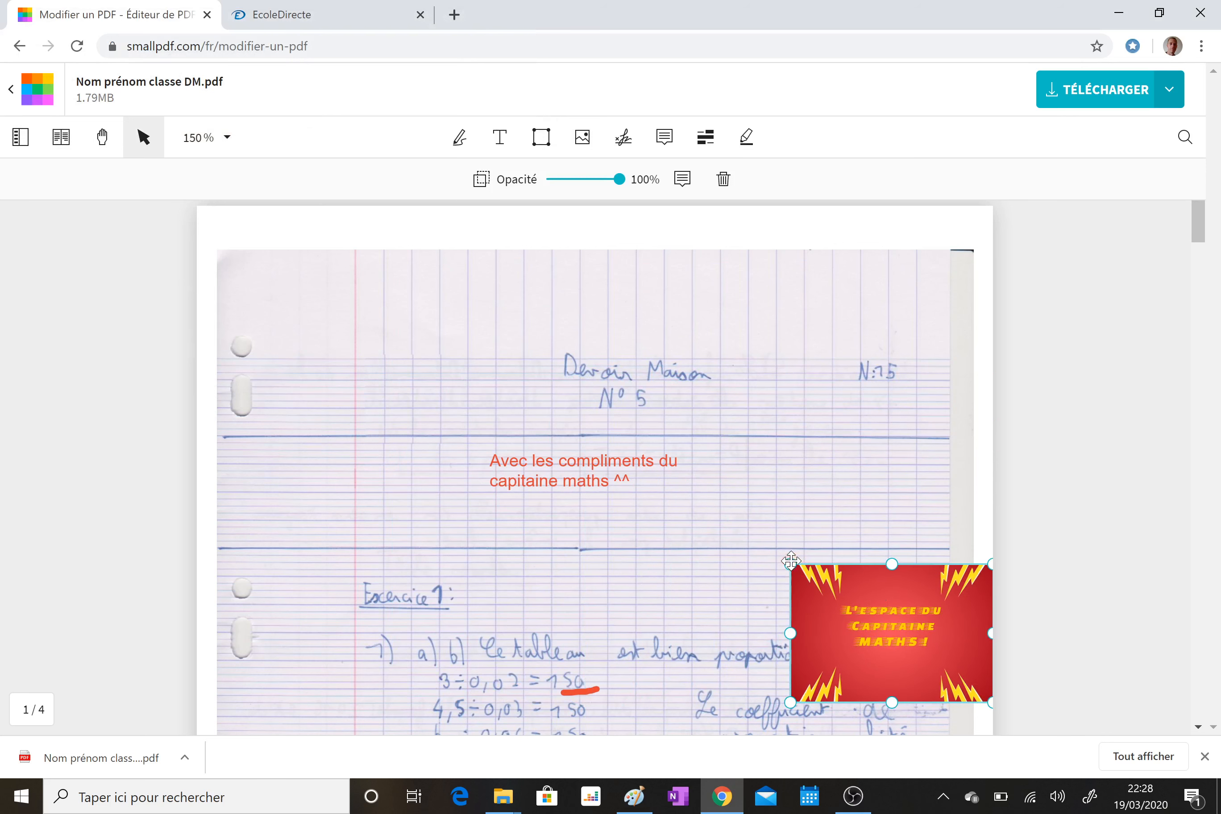
{"action": "left_click_drag", "start_coordinate": [899, 619], "coordinate": [819, 473]}
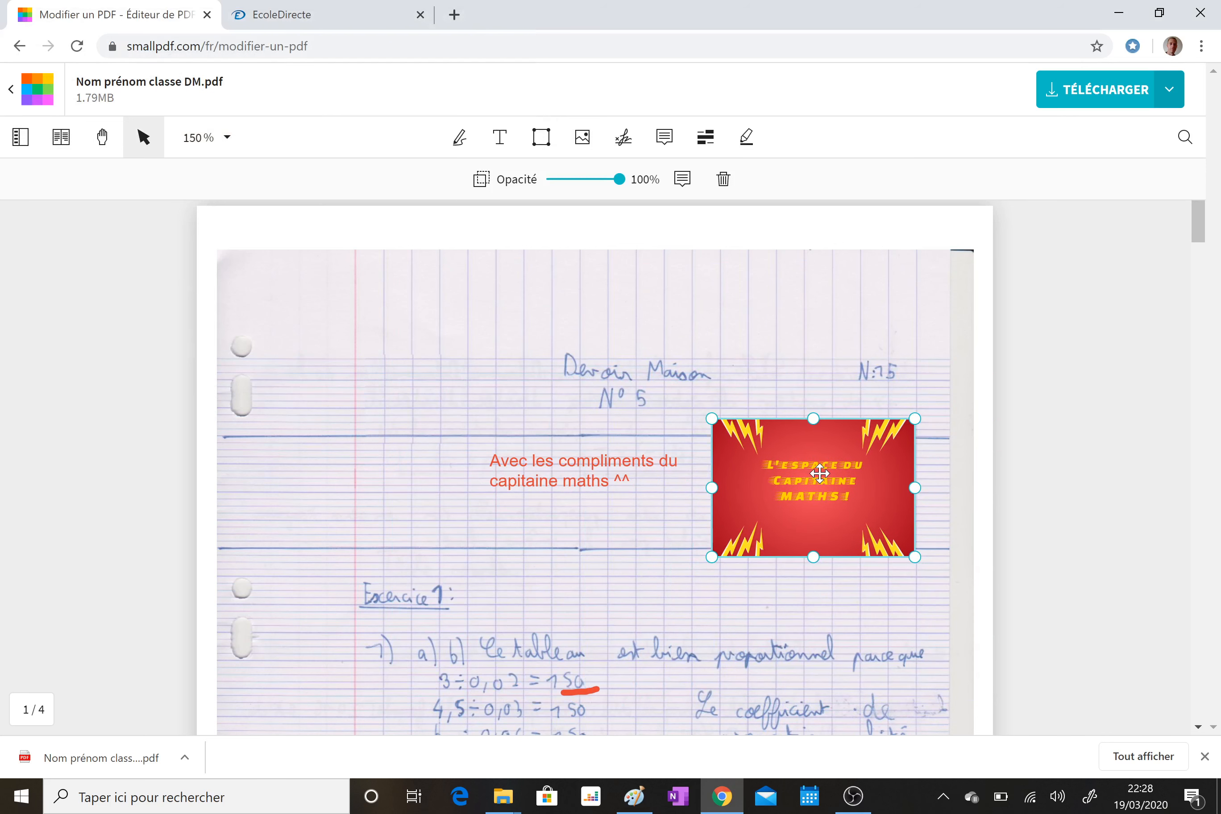
{"action": "left_click", "coordinate": [741, 315]}
Download the annotated homework PDF and open the downloaded copy in the browser.
{"action": "scroll", "coordinate": [509, 315], "scroll_direction": "down", "scroll_amount": 2}
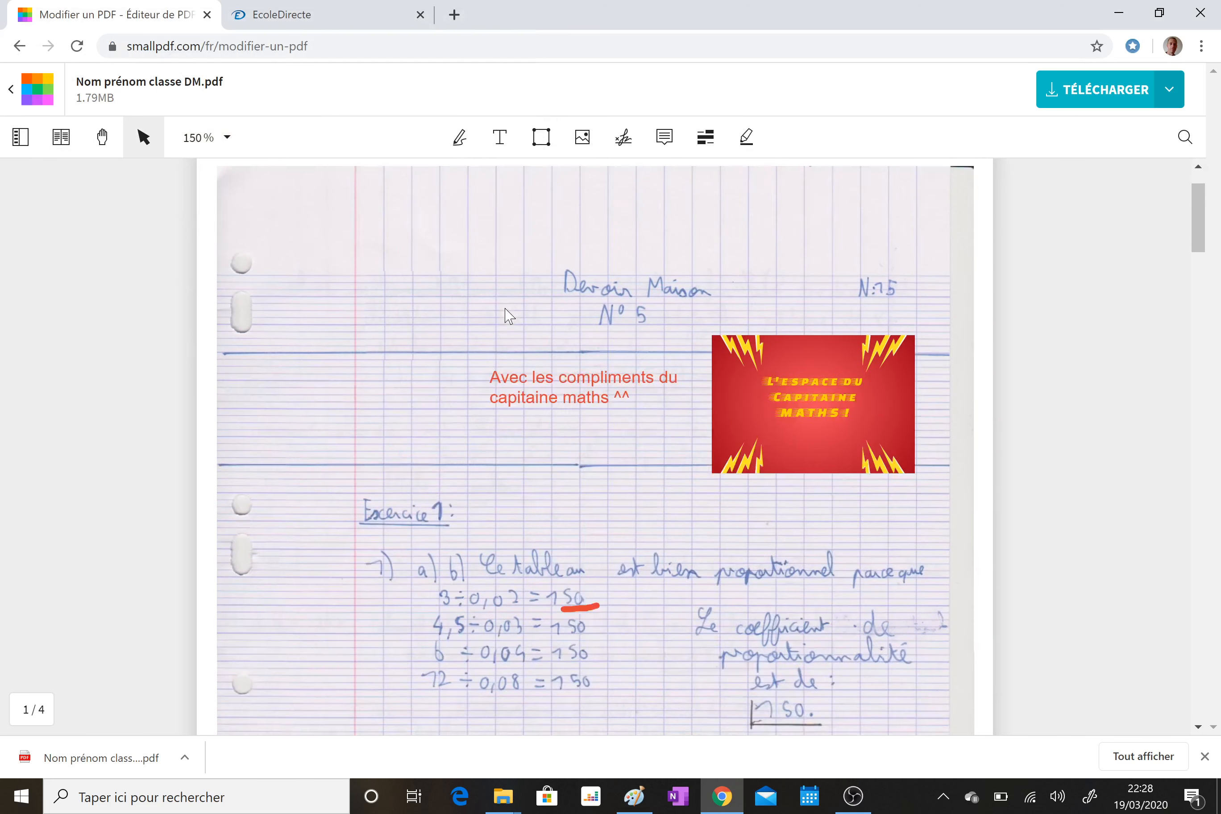
{"action": "scroll", "coordinate": [509, 315], "scroll_direction": "down", "scroll_amount": 20}
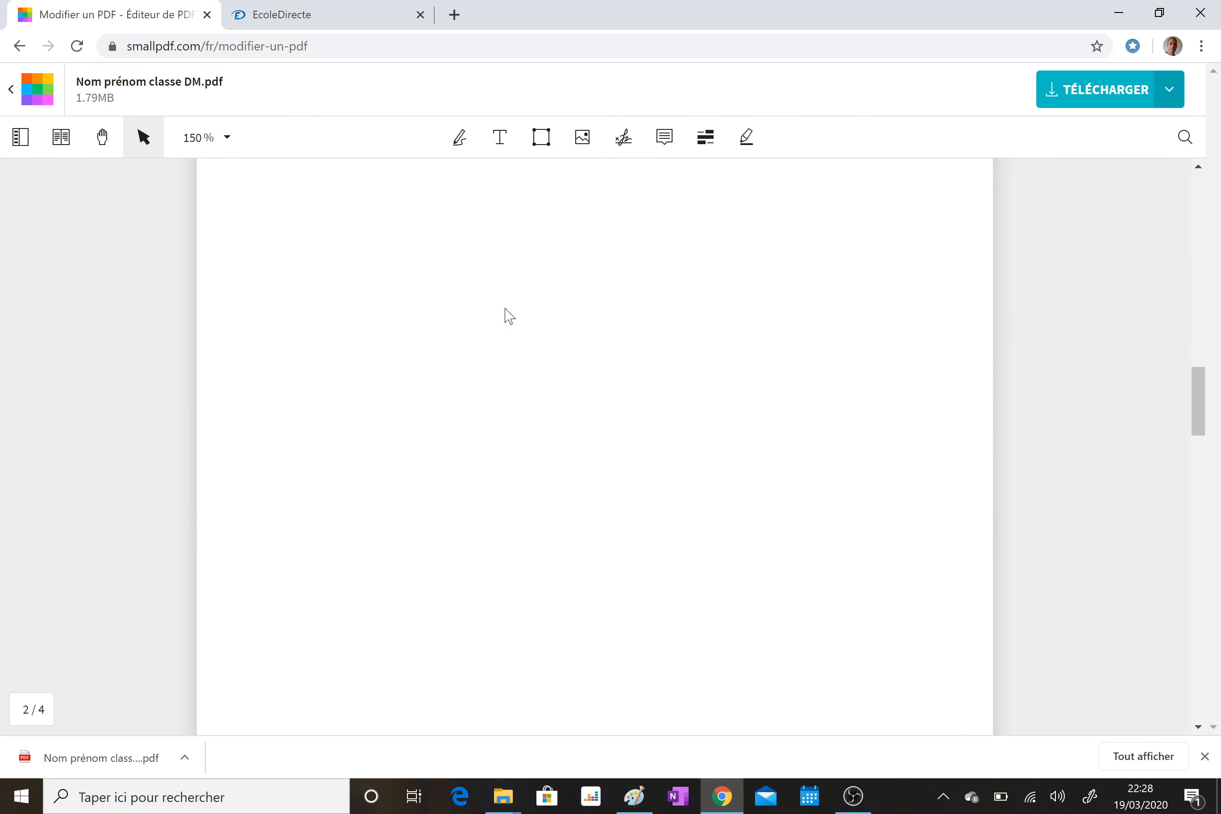
{"action": "scroll", "coordinate": [509, 315], "scroll_direction": "down", "scroll_amount": 10}
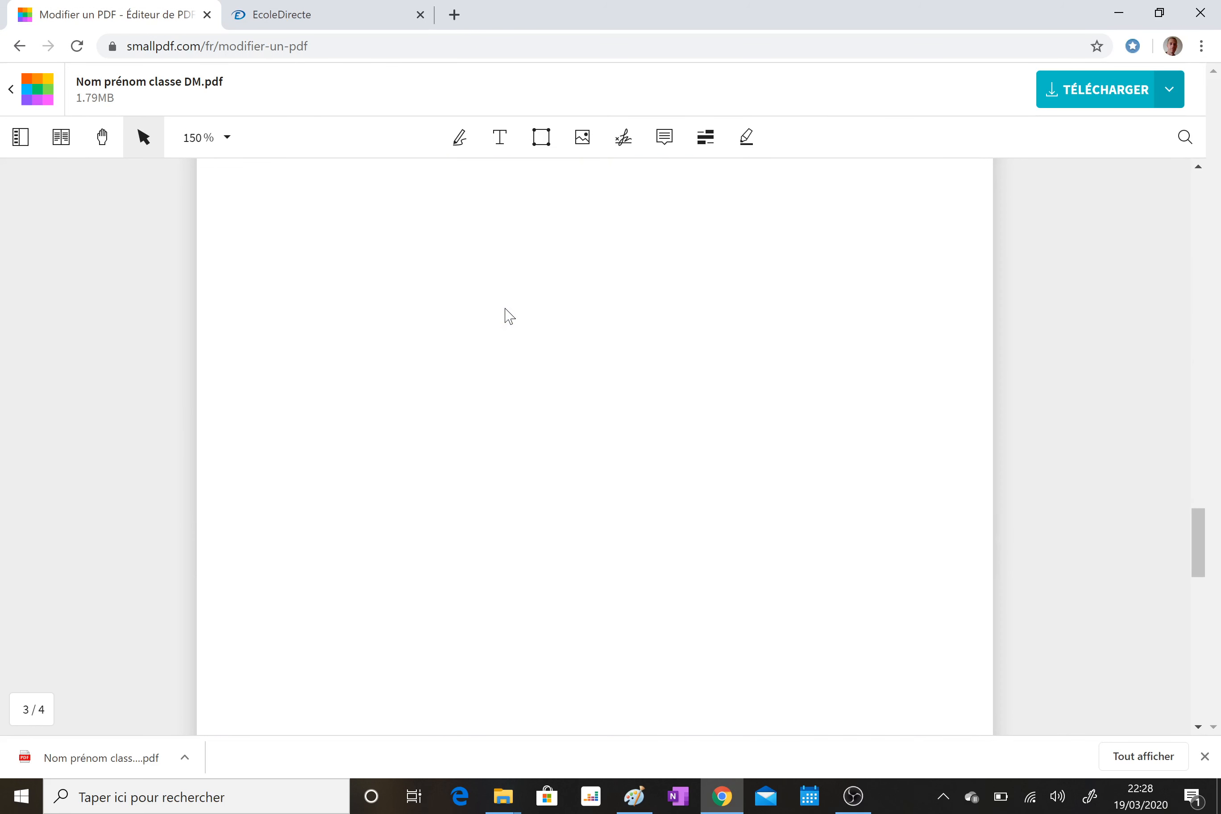
{"action": "scroll", "coordinate": [509, 316], "scroll_direction": "up", "scroll_amount": 10}
{"action": "scroll", "coordinate": [509, 312], "scroll_direction": "up", "scroll_amount": 15}
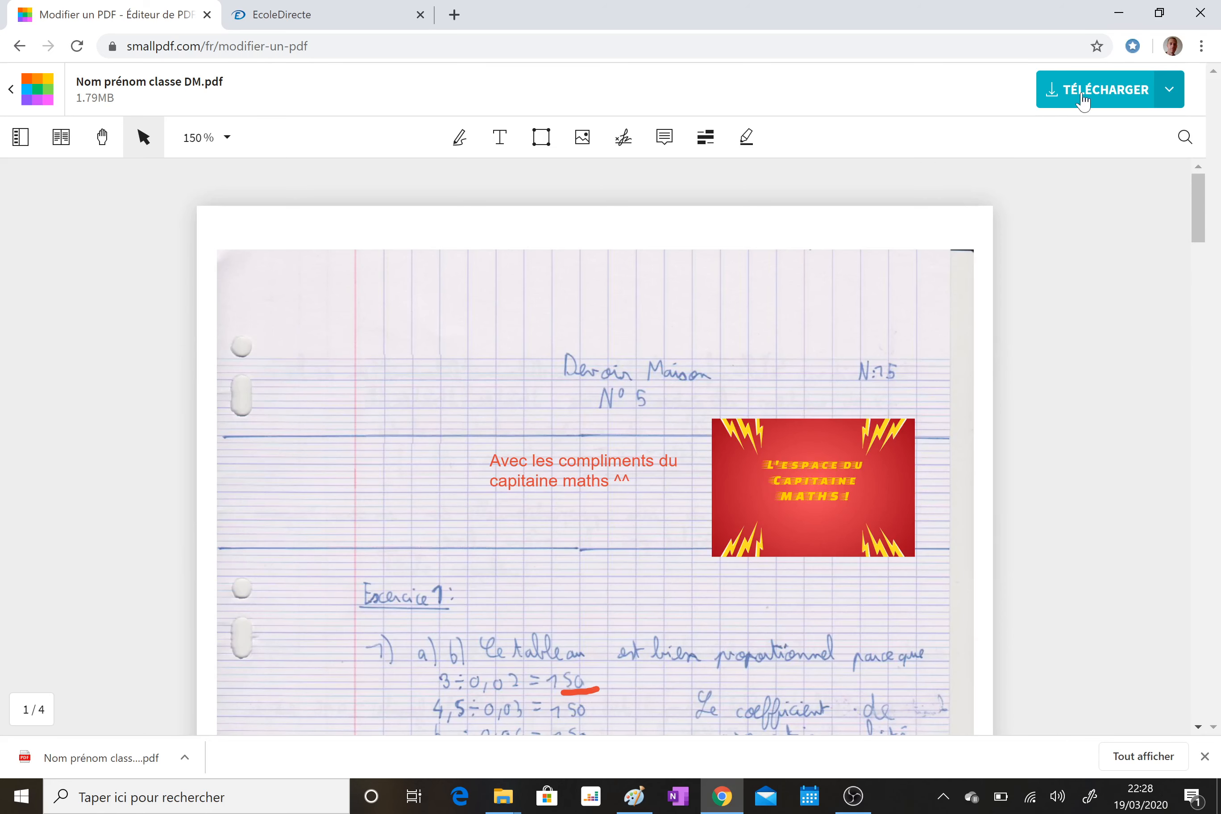
{"action": "left_click", "coordinate": [1083, 101]}
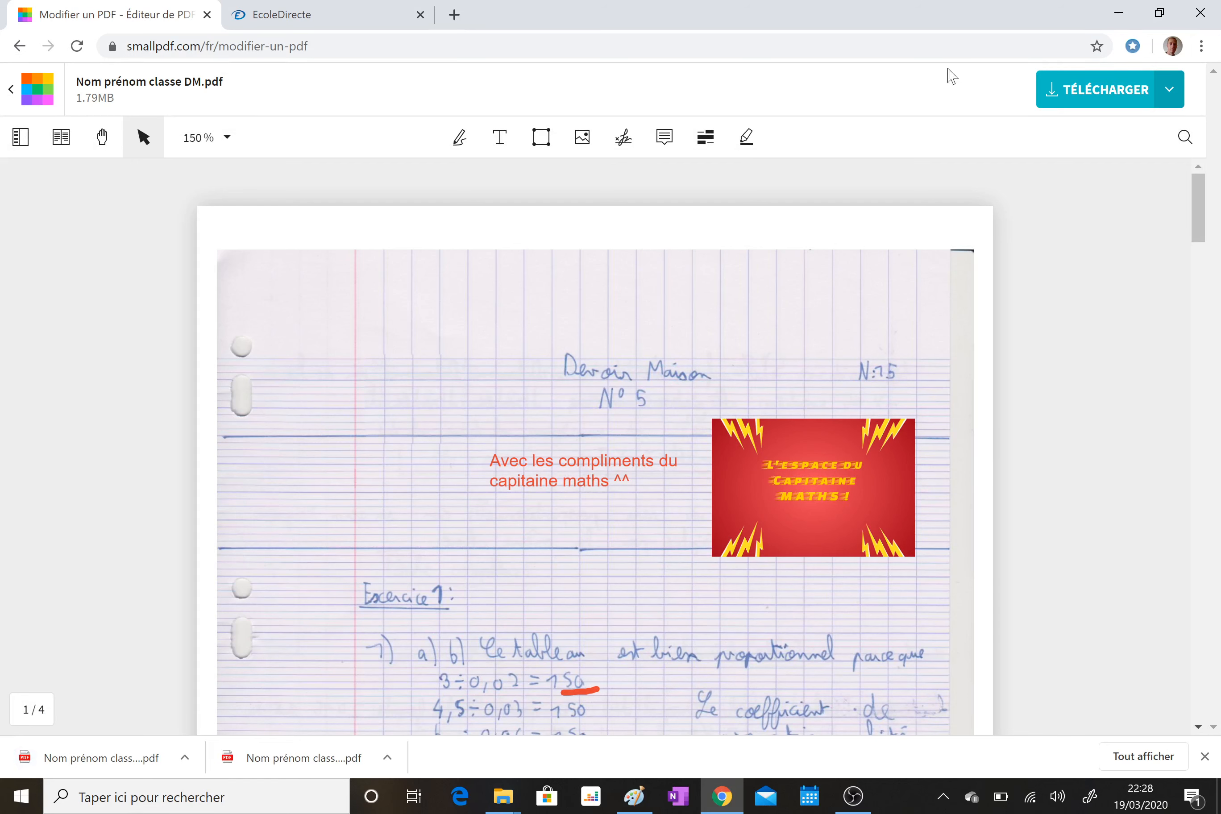
{"action": "left_click", "coordinate": [320, 767]}
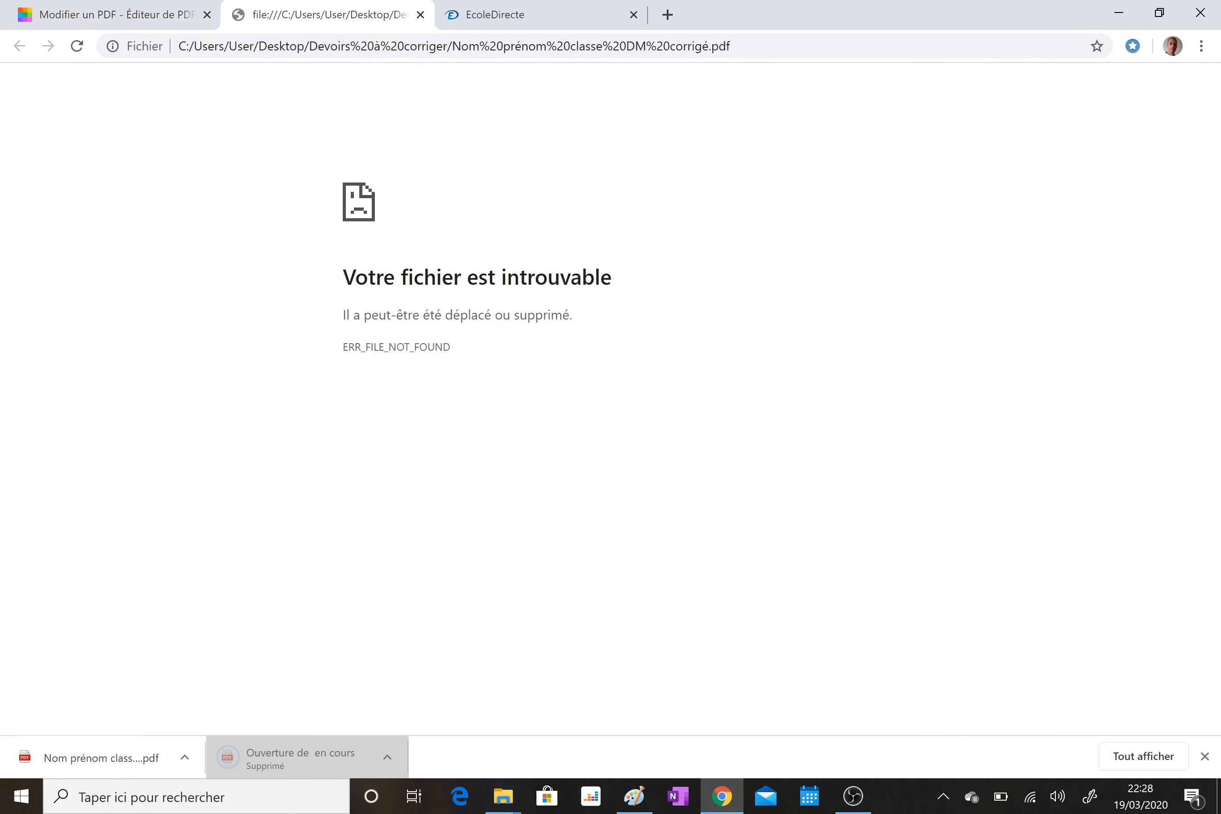
{"action": "left_click", "coordinate": [420, 15]}
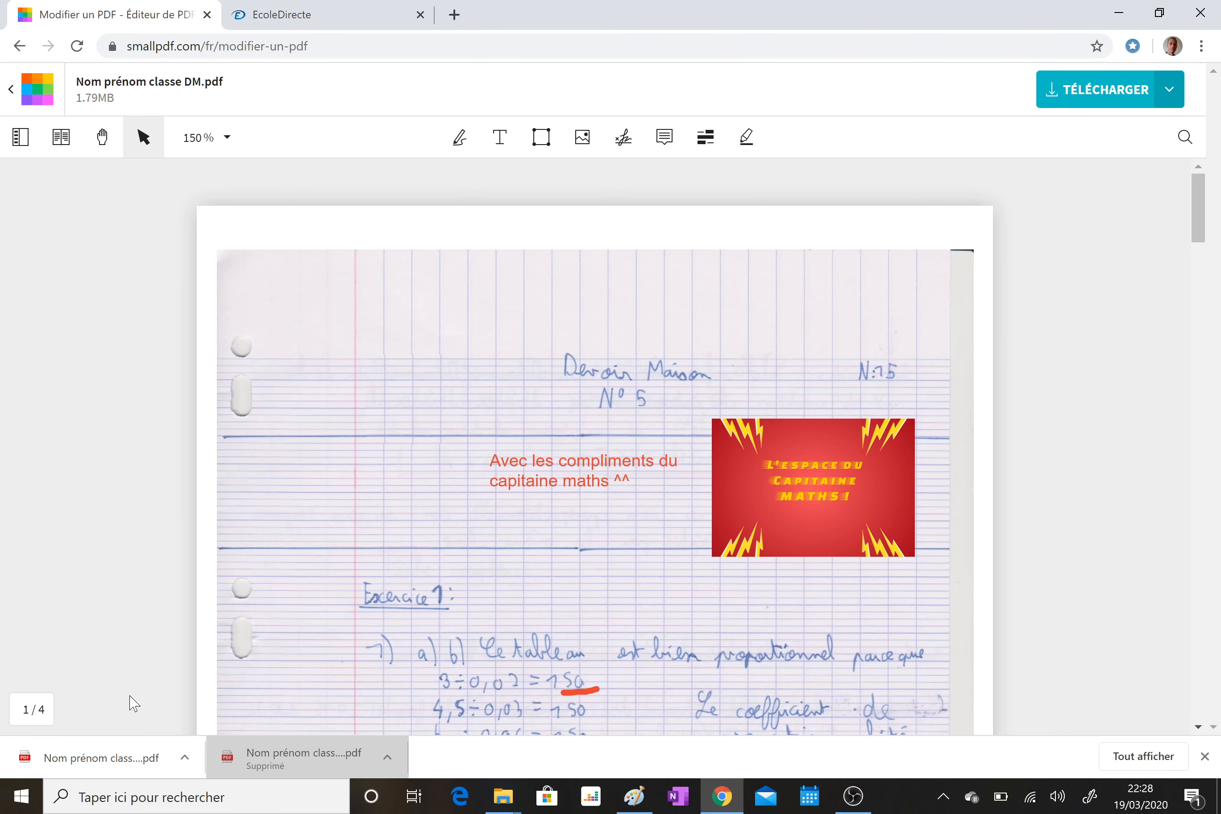
{"action": "left_click", "coordinate": [136, 765]}
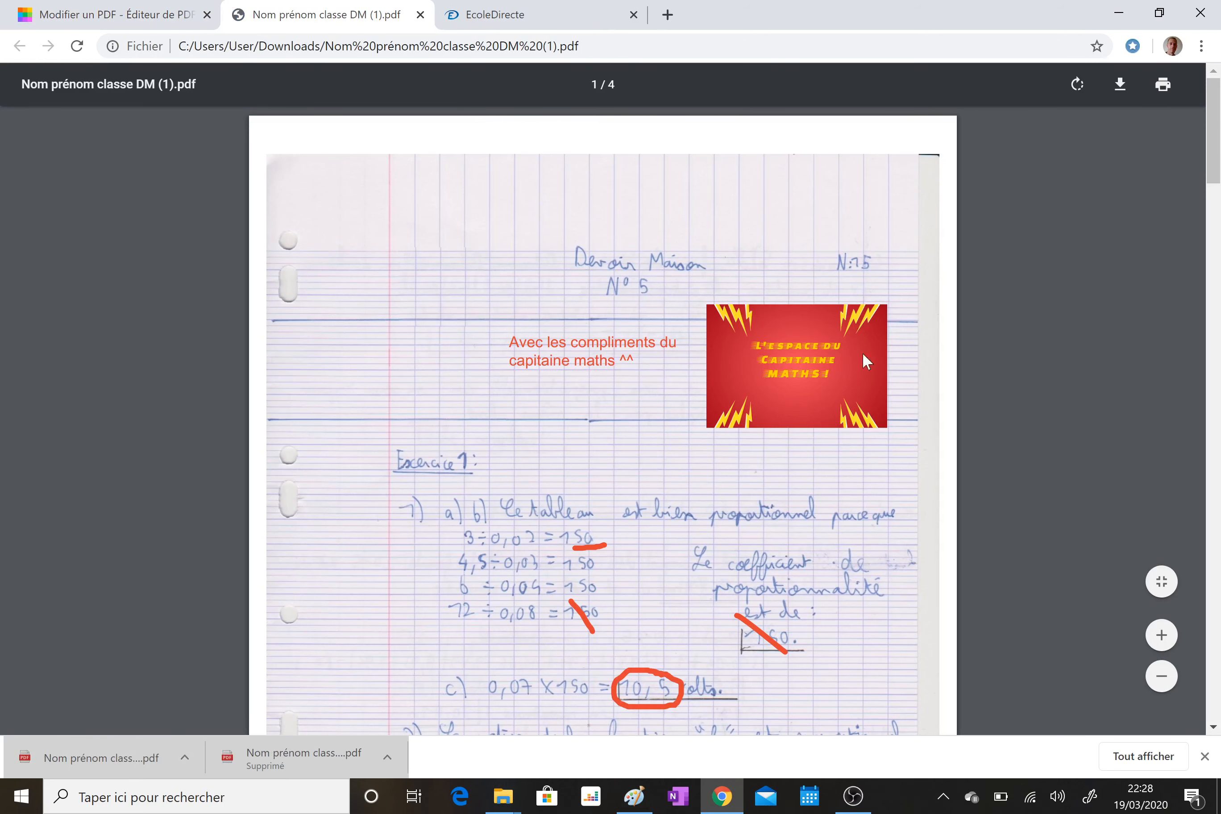
Save the opened PDF as "Nom prénom classe DM corrigé" in the Devoirs à corriger folder on the desktop.
{"action": "right_click", "coordinate": [475, 335]}
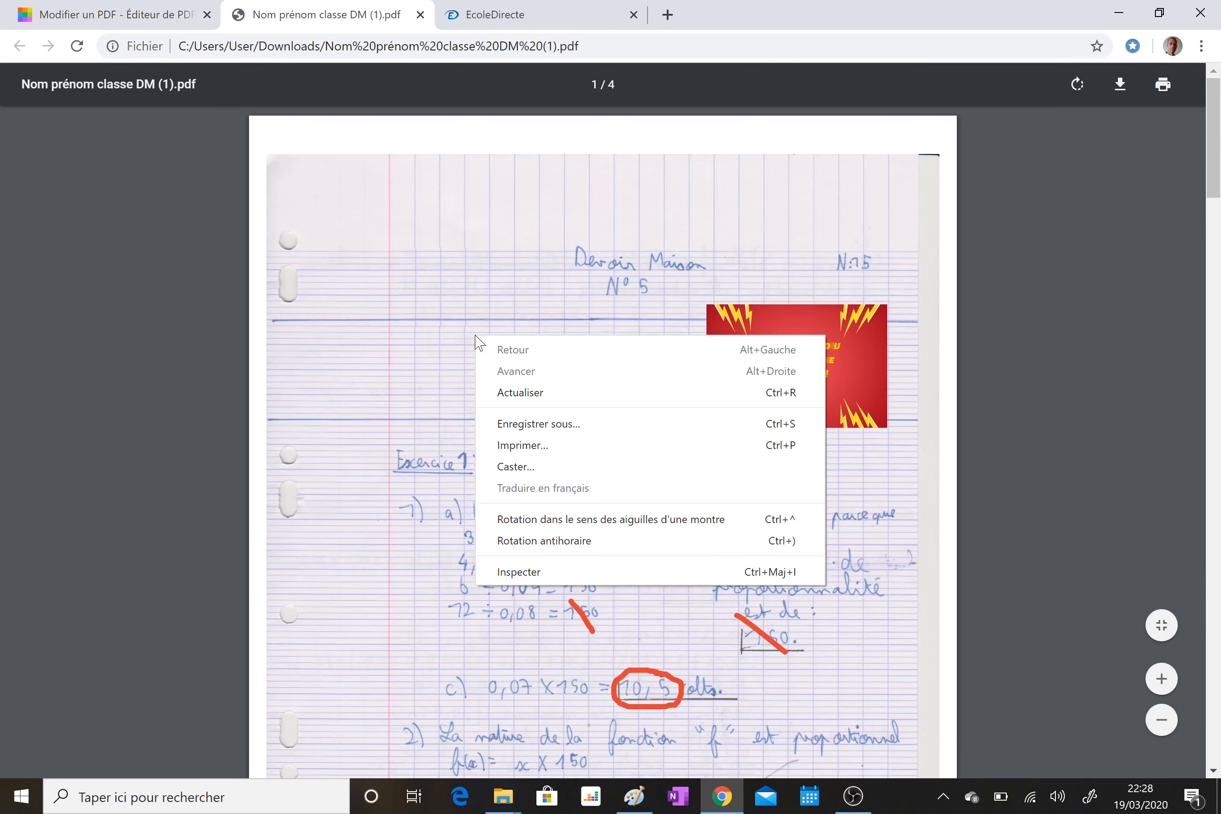
{"action": "left_click", "coordinate": [541, 425]}
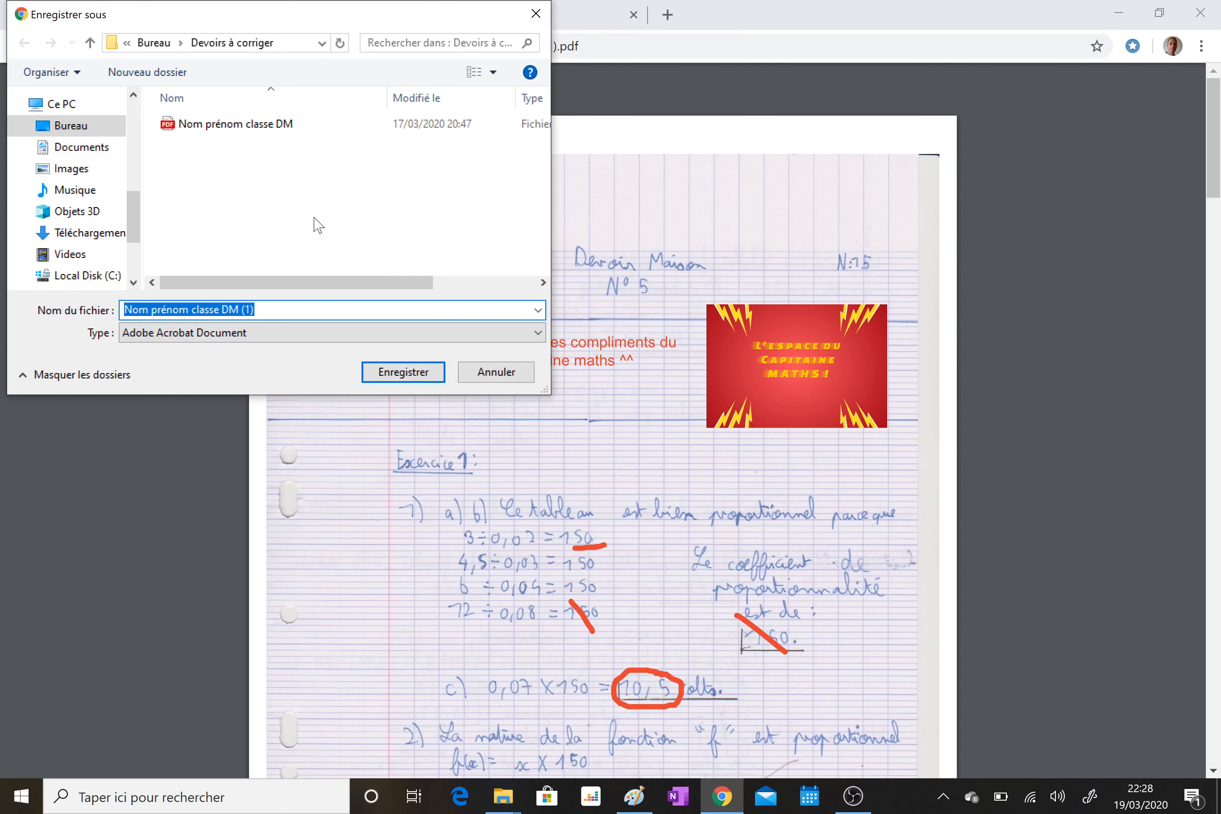
{"action": "left_click", "coordinate": [317, 310]}
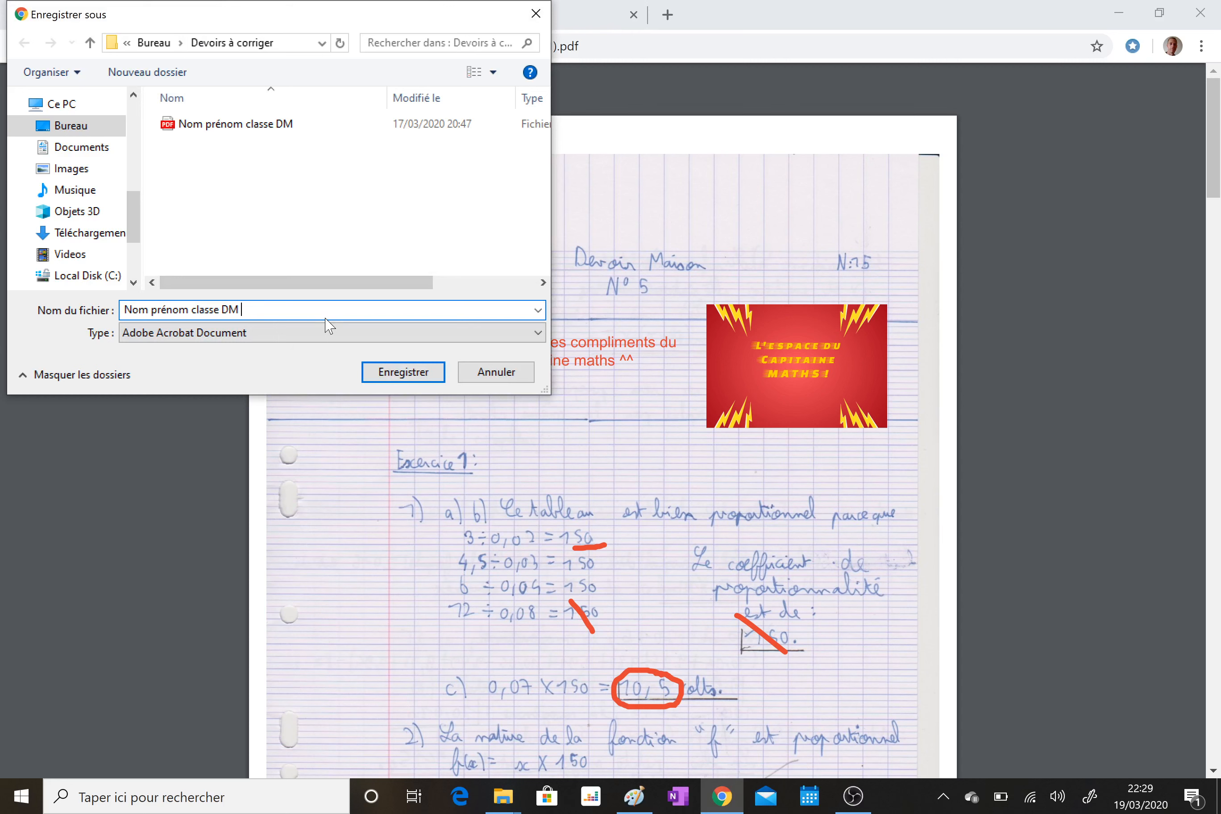
{"action": "type", "text": "corrigé"}
{"action": "left_click", "coordinate": [403, 371]}
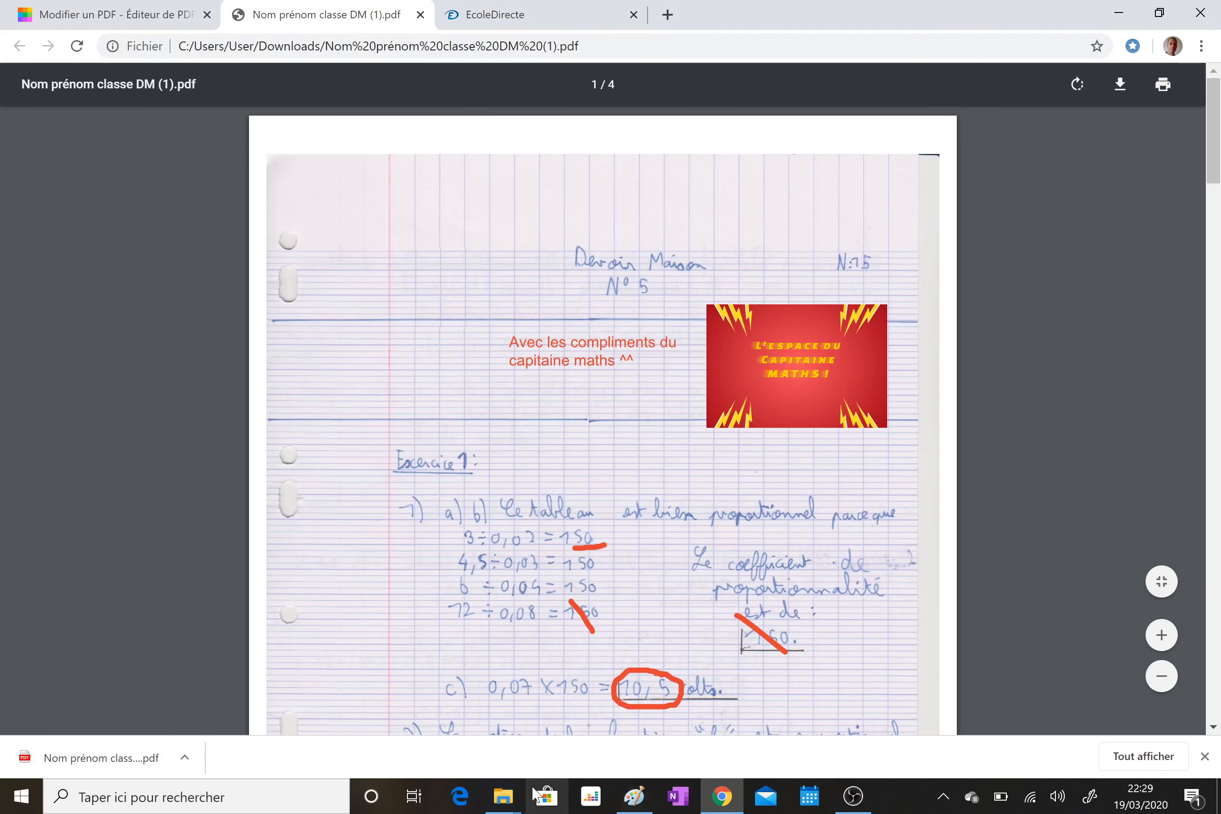
Check the Devoirs à corriger folder in File Explorer for the saved corrected PDF, then return to the browser.
{"action": "left_click", "coordinate": [508, 796]}
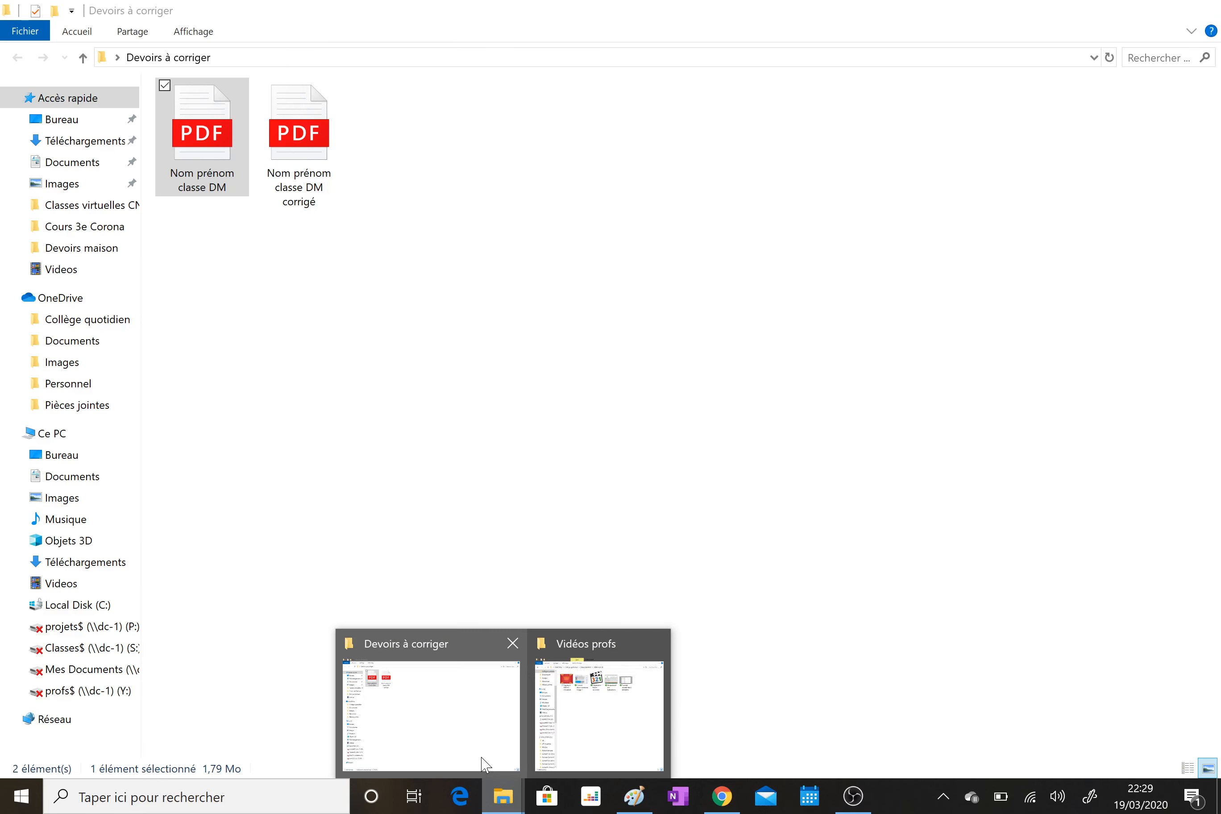
{"action": "left_click", "coordinate": [482, 759]}
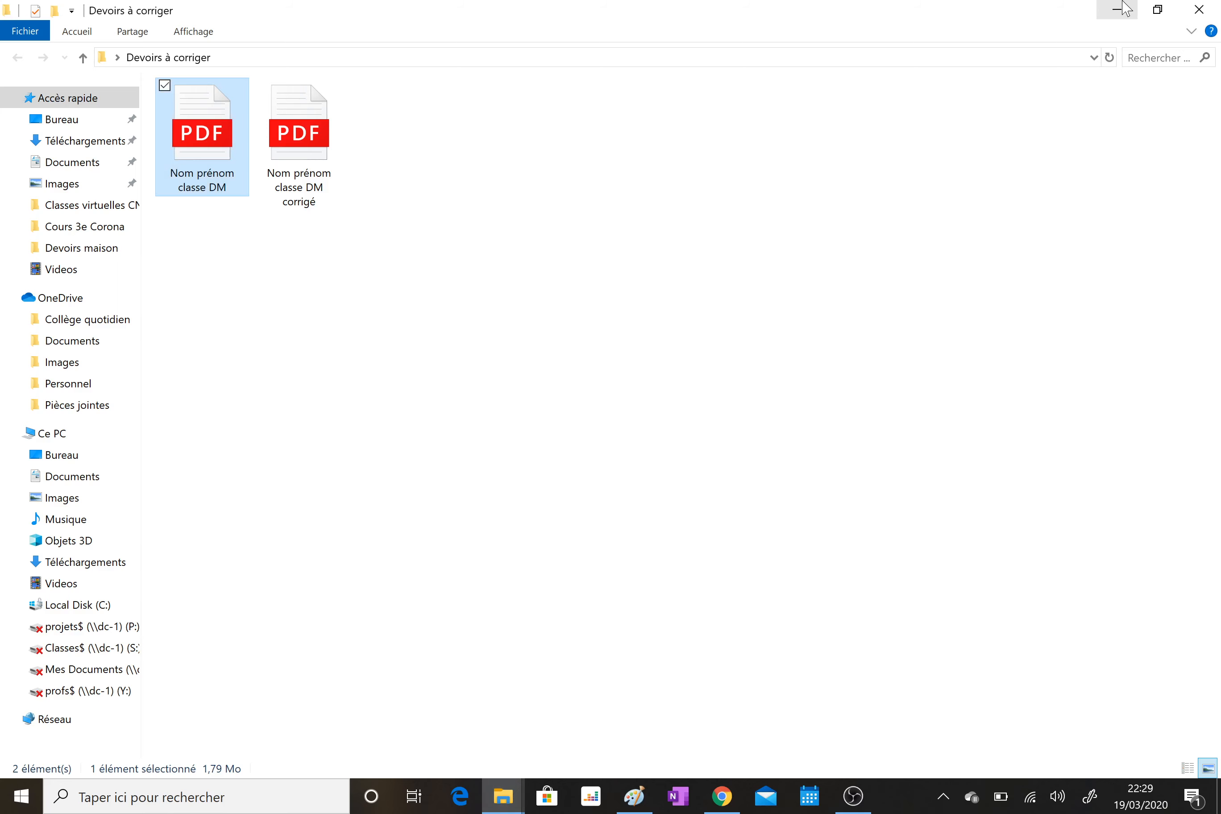
{"action": "left_click", "coordinate": [1119, 9]}
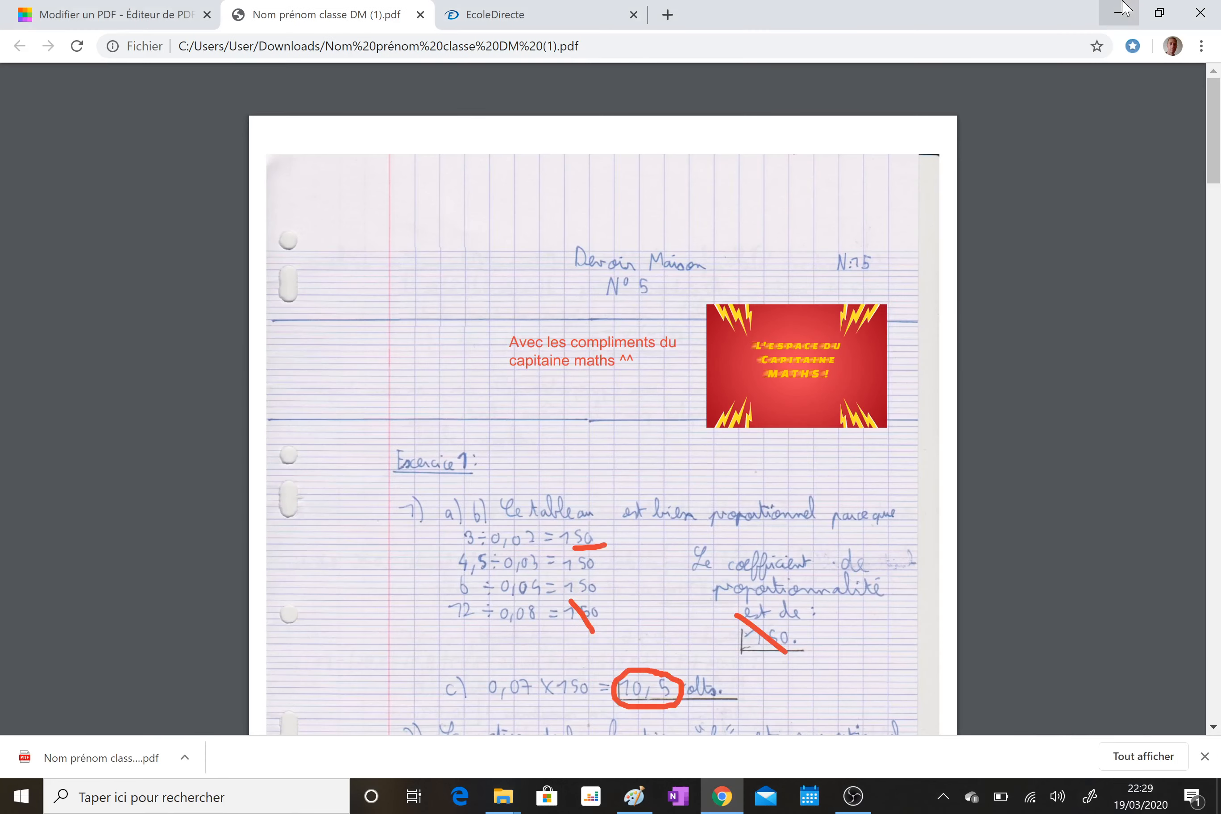
Switch to EcoleDirecte and open the Correction DM5 folder in the Maths niveau 3e workspace cloud.
{"action": "left_click", "coordinate": [486, 10]}
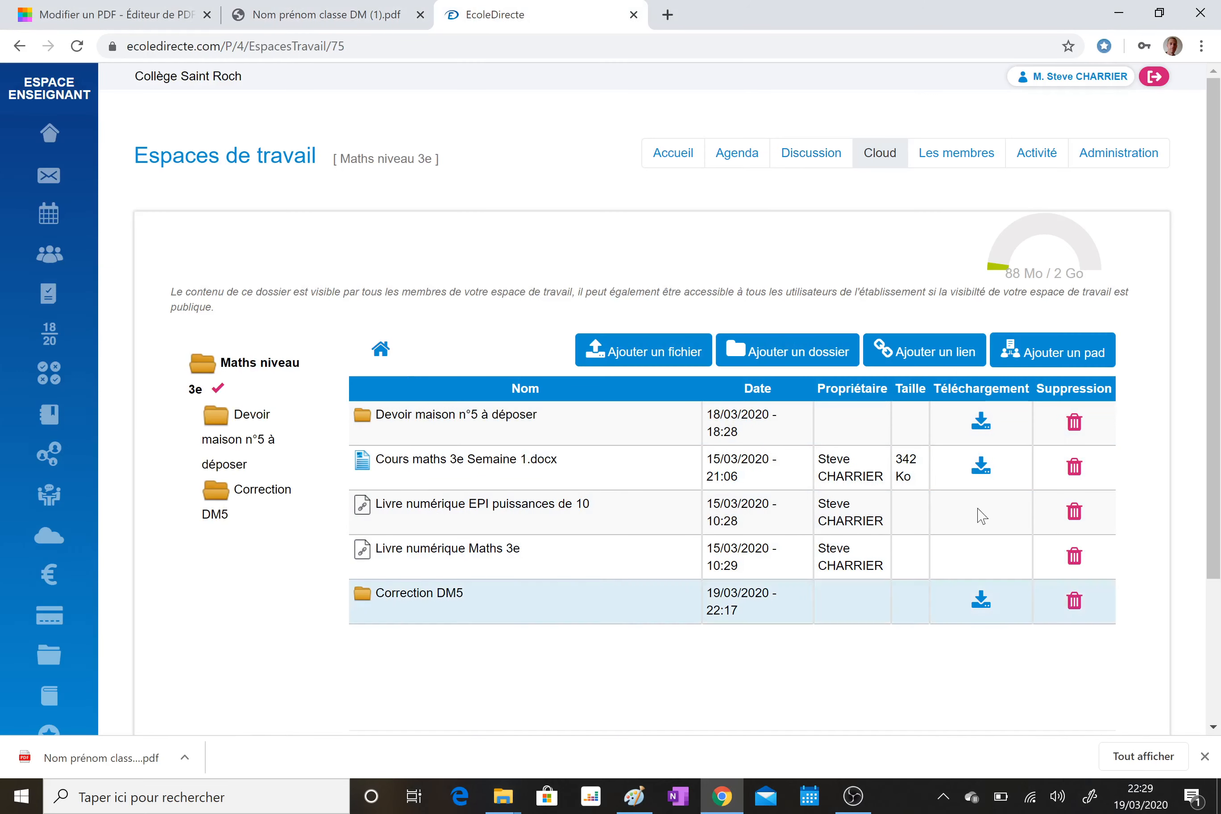
{"action": "left_click", "coordinate": [453, 603]}
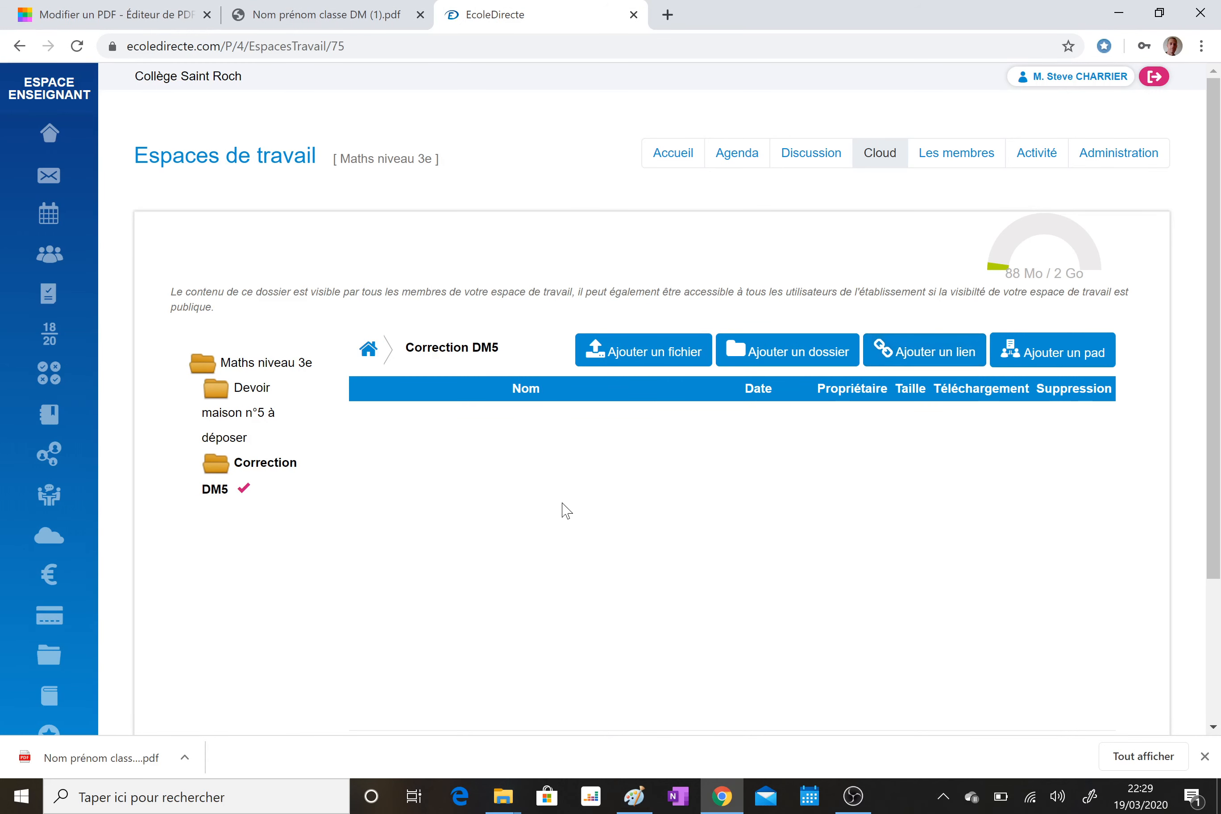
Upload "Nom prénom classe DM corrigé" and "Nom prénom classe DM" from the desktop's Devoirs à corriger folder to the Correction DM5 folder.
{"action": "left_click", "coordinate": [688, 356]}
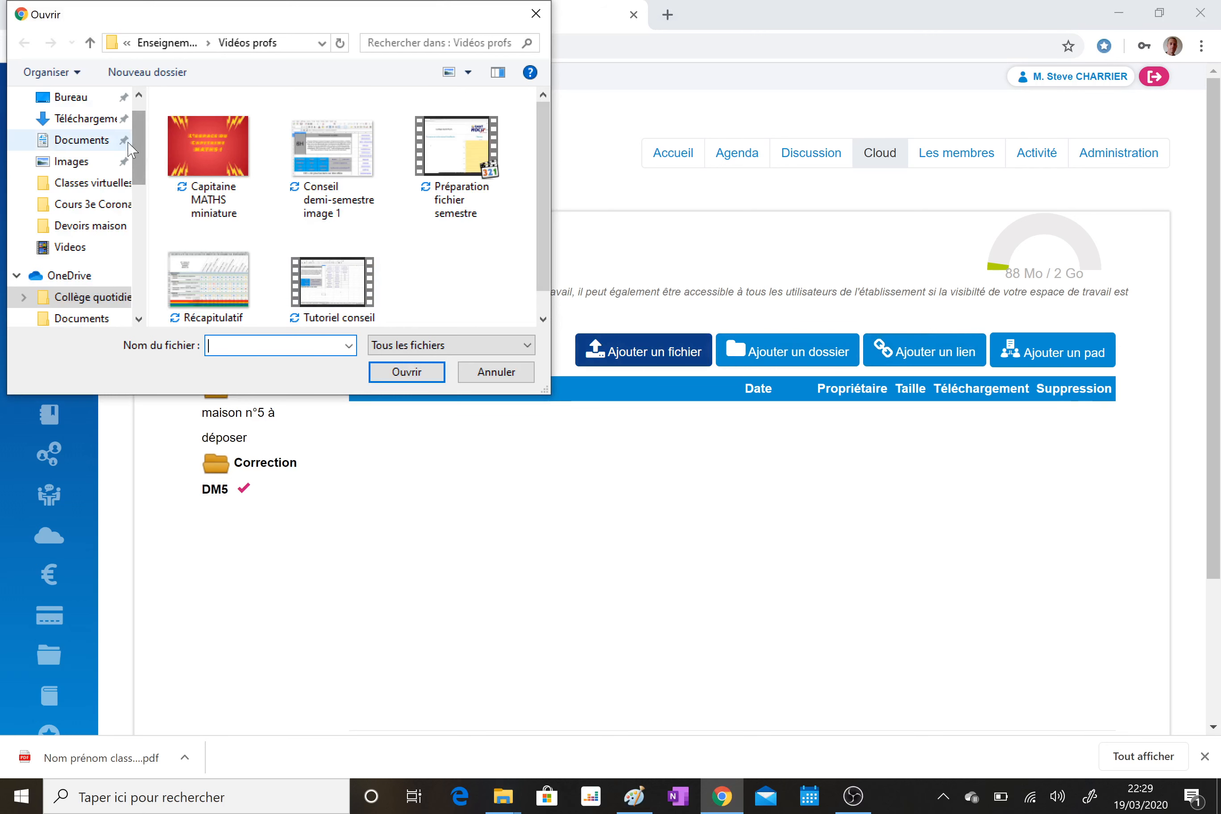
{"action": "scroll", "coordinate": [95, 121], "scroll_direction": "up", "scroll_amount": 2}
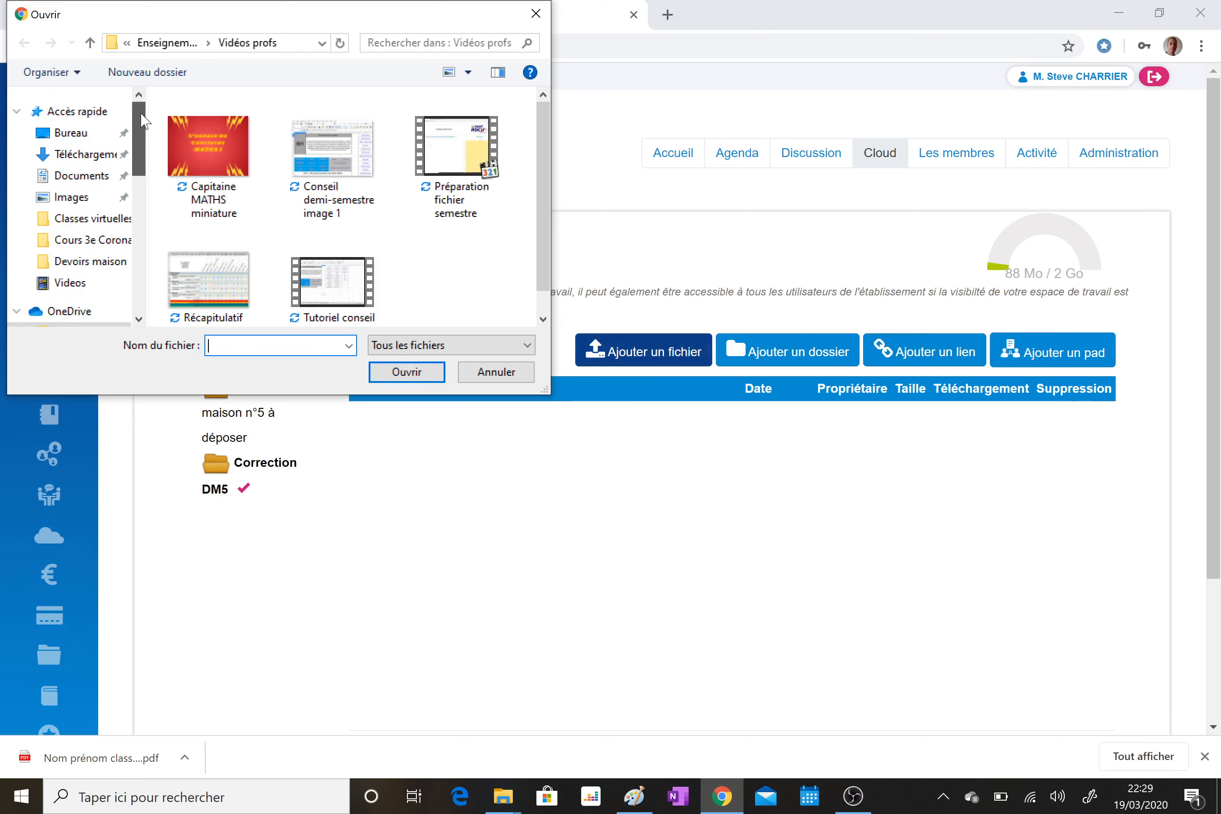
{"action": "left_click", "coordinate": [82, 133]}
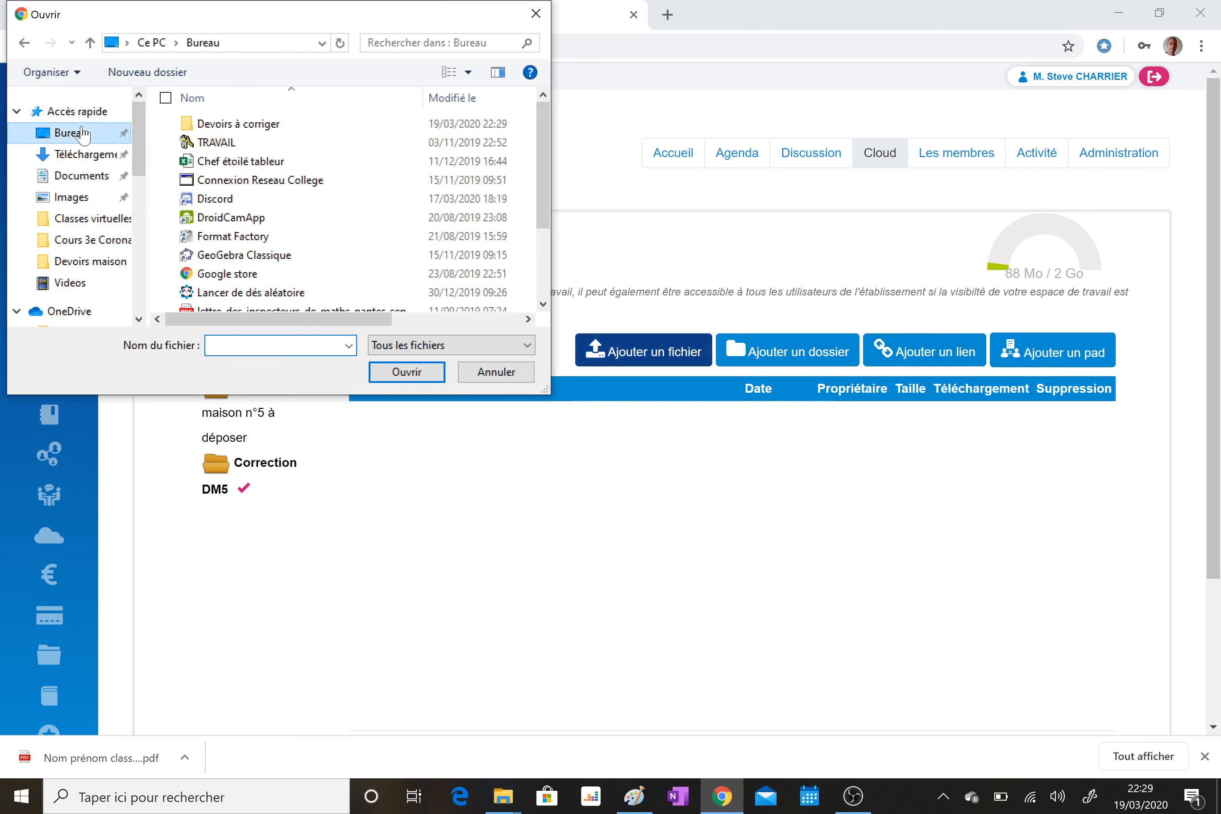
{"action": "double_click", "coordinate": [234, 124]}
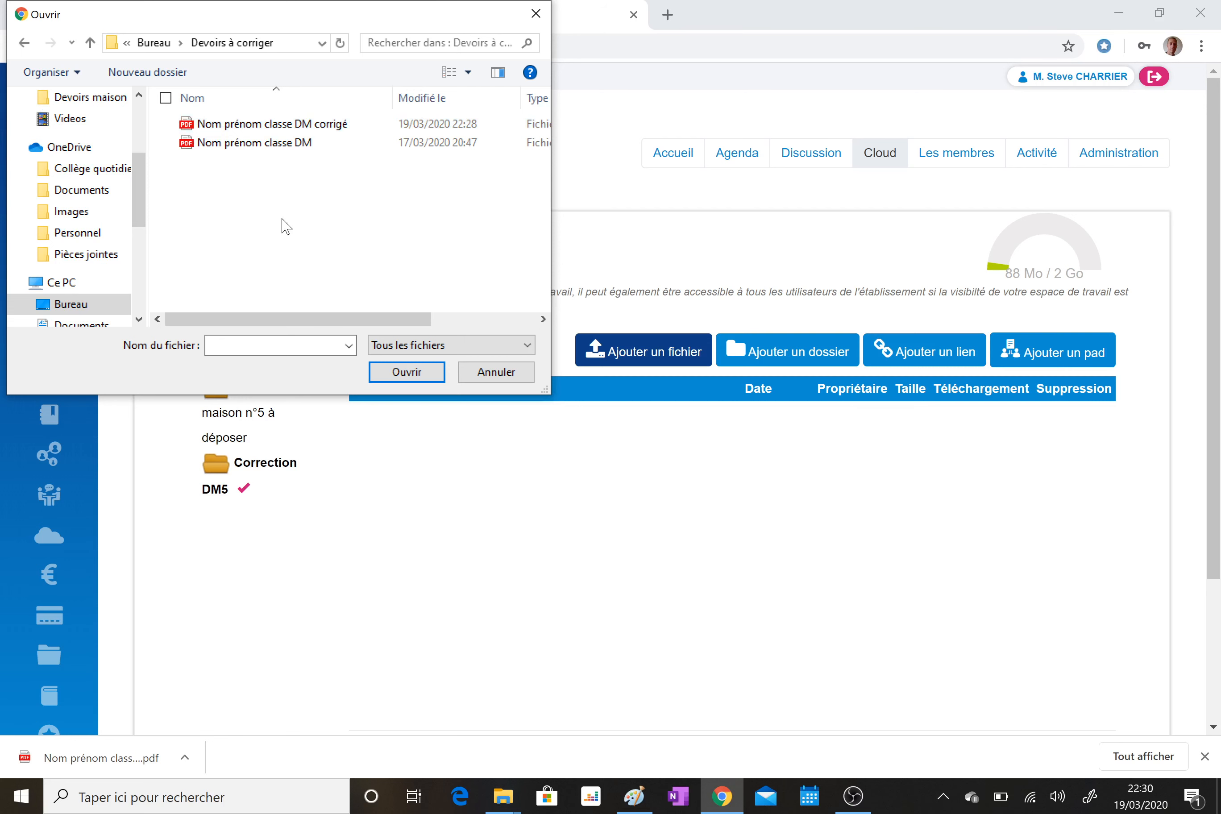
{"action": "left_click_drag", "start_coordinate": [304, 206], "coordinate": [321, 117]}
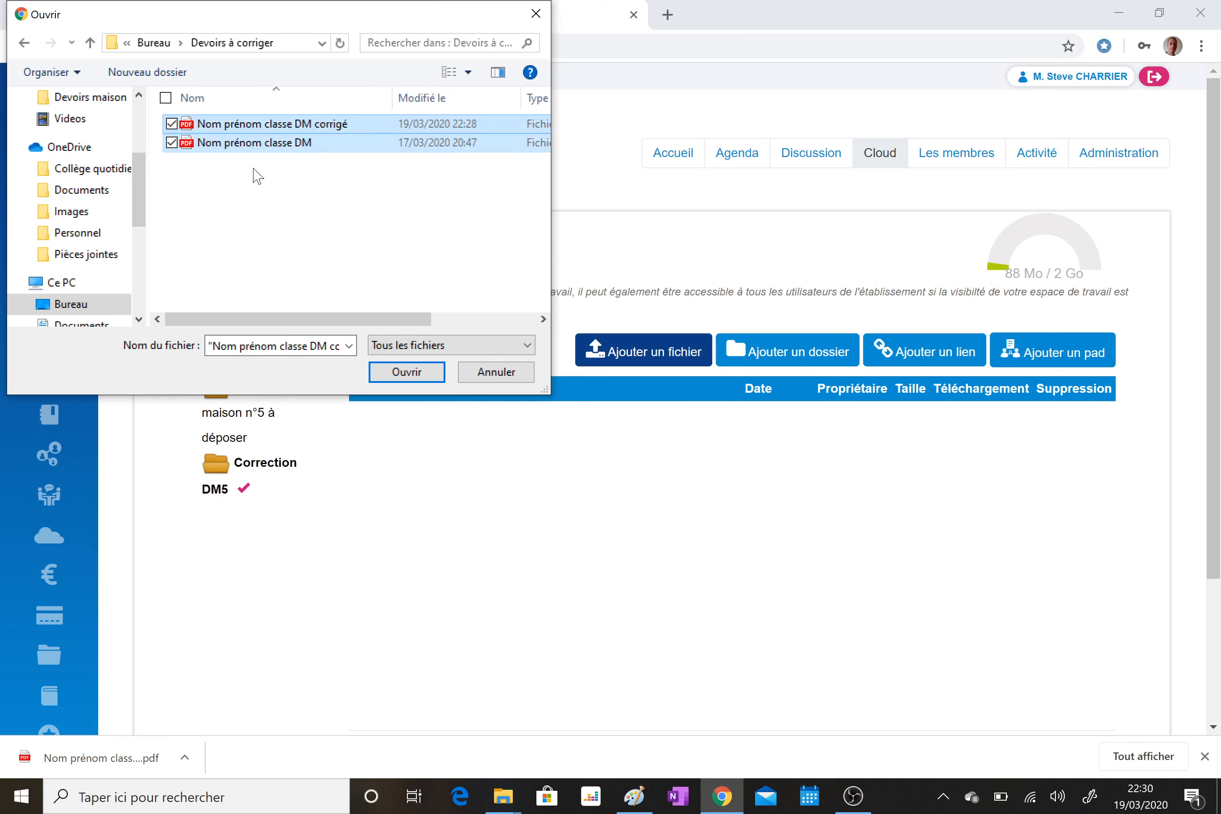
{"action": "left_click", "coordinate": [429, 369]}
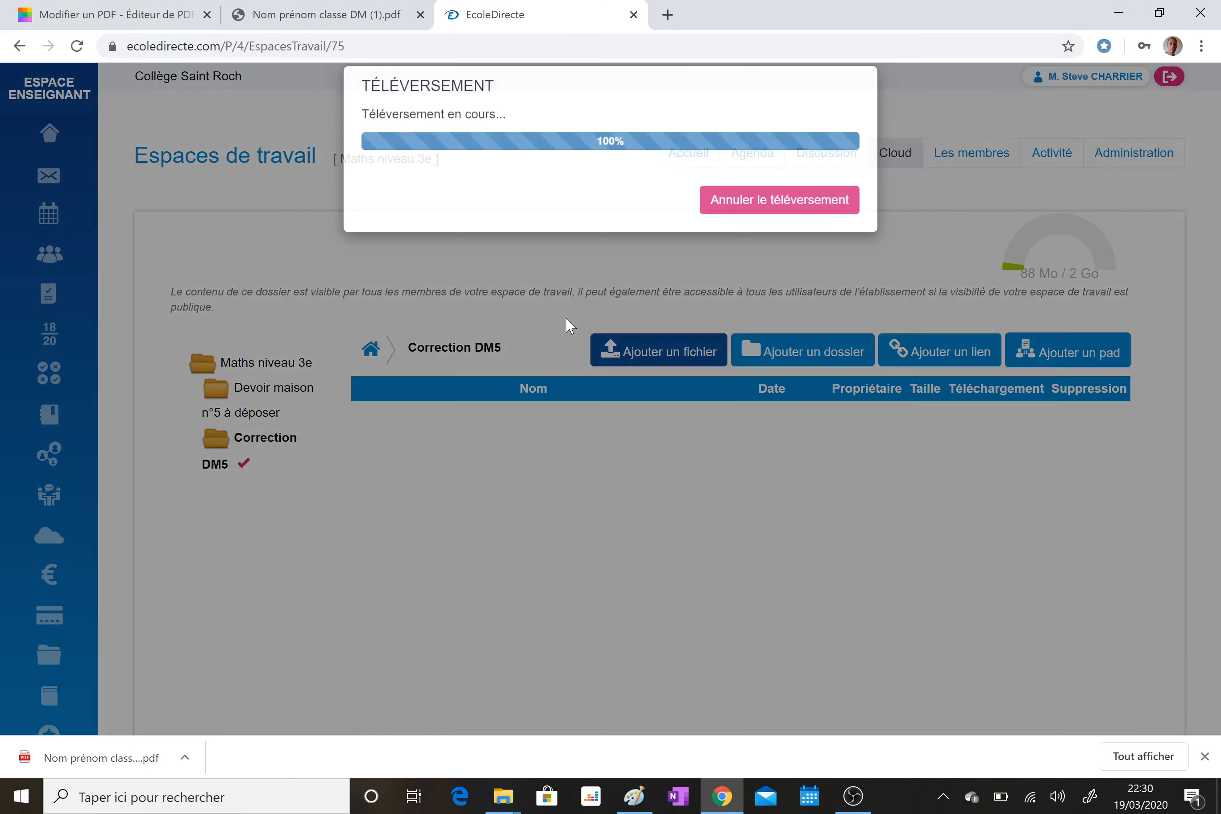